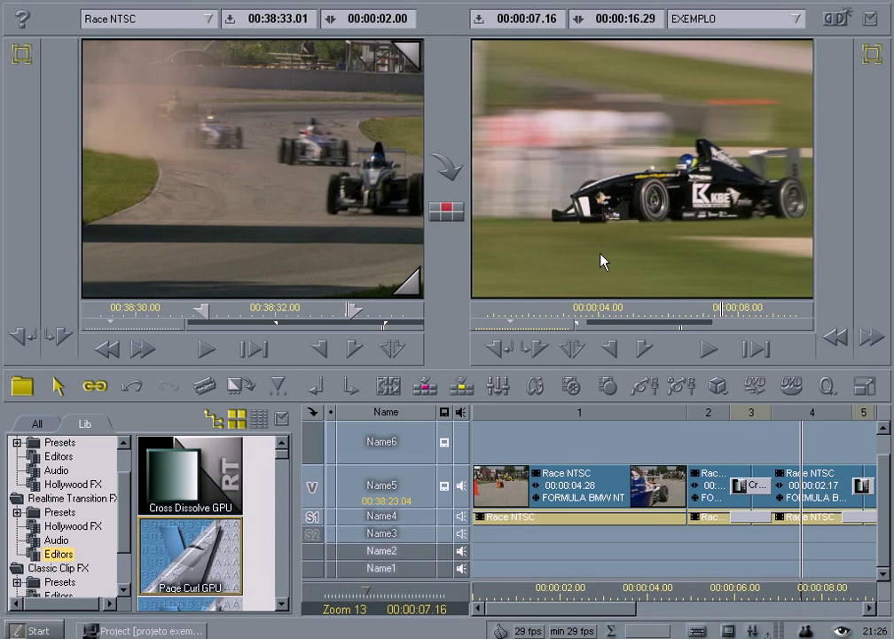
- Apply the Page Curl GPU transition to the cut between the first two Race NTSC clips and play it back
left_click(283, 606)
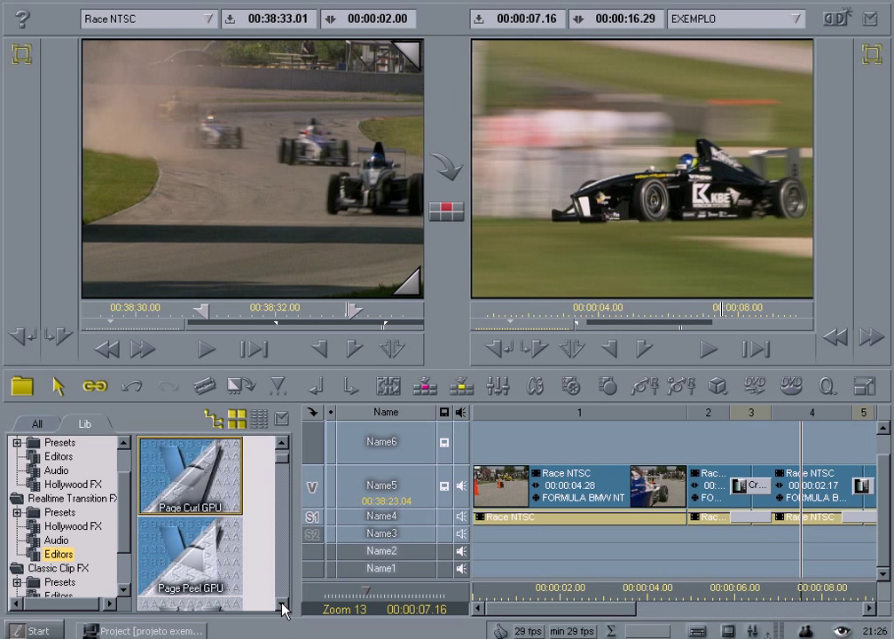
left_click(282, 442)
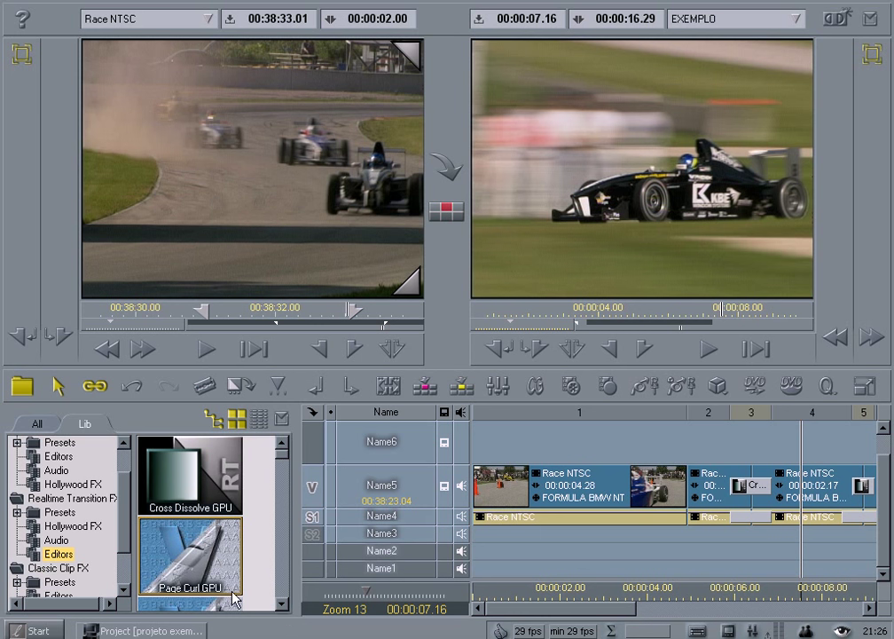
left_click_drag(200, 578, 651, 503)
key("space")
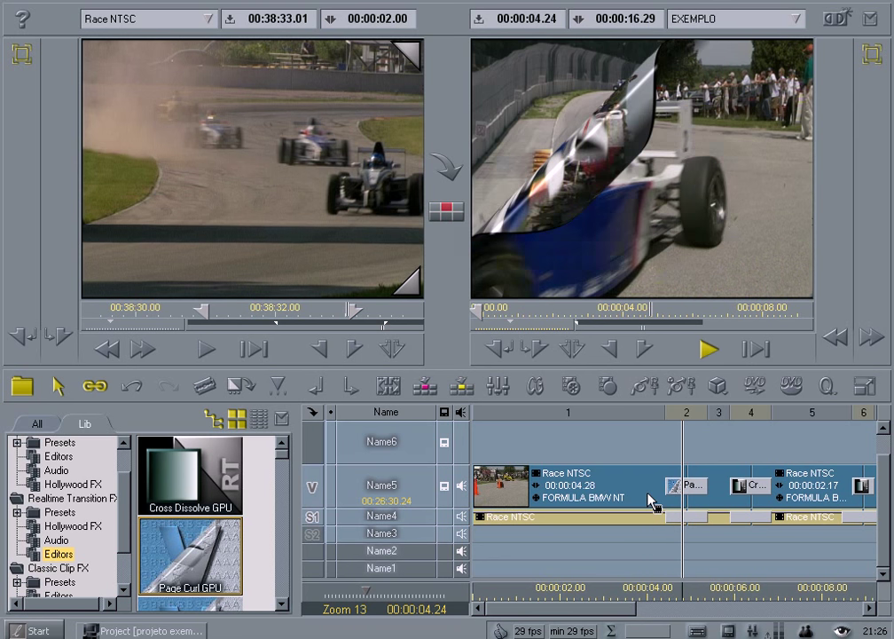
key("space")
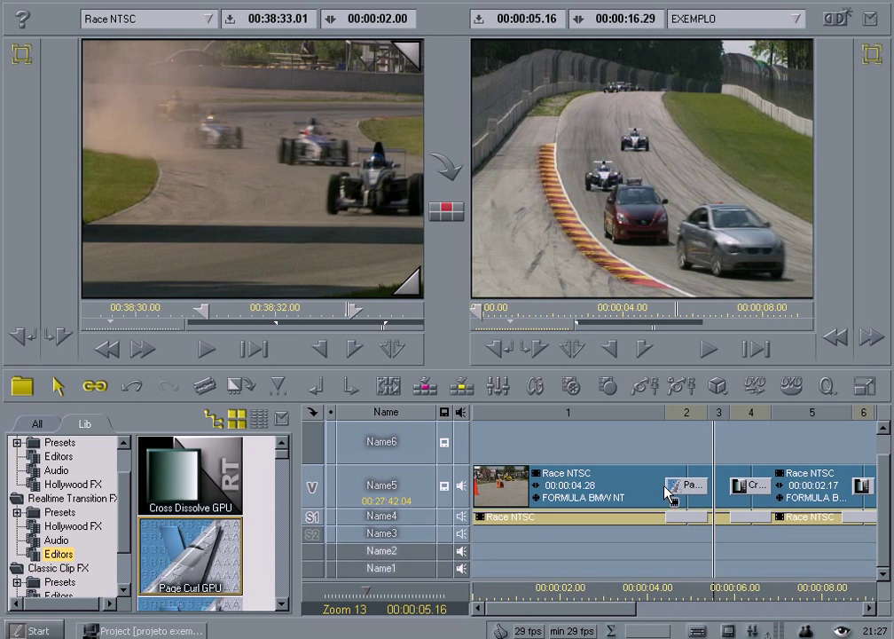
- Lengthen the Page Curl transition by moving its start back to 00:00:04.03, and preview the result
left_click(669, 486)
mouse_move(668, 486)
left_mouse_down()
mouse_move(639, 488)
mouse_move(657, 491)
left_mouse_up()
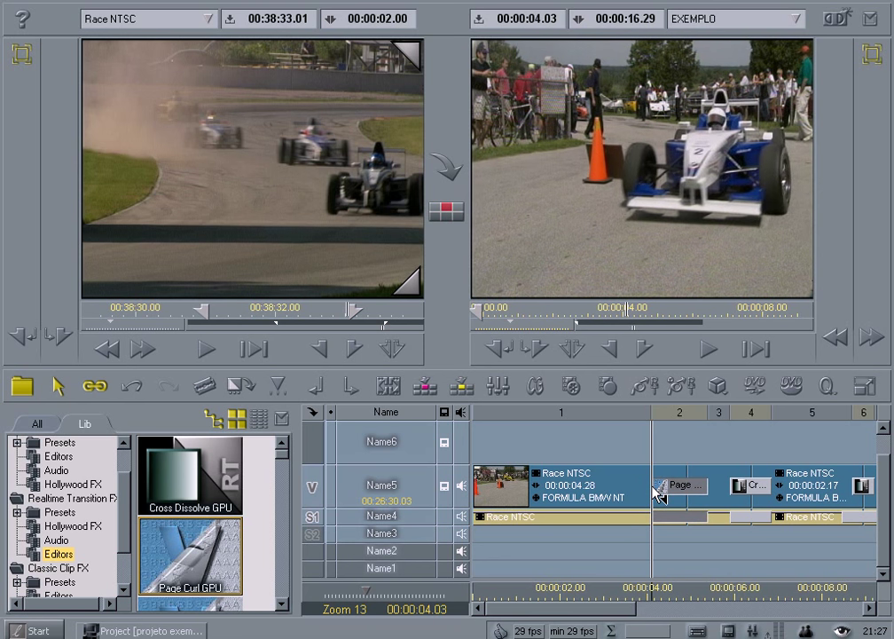
key("space")
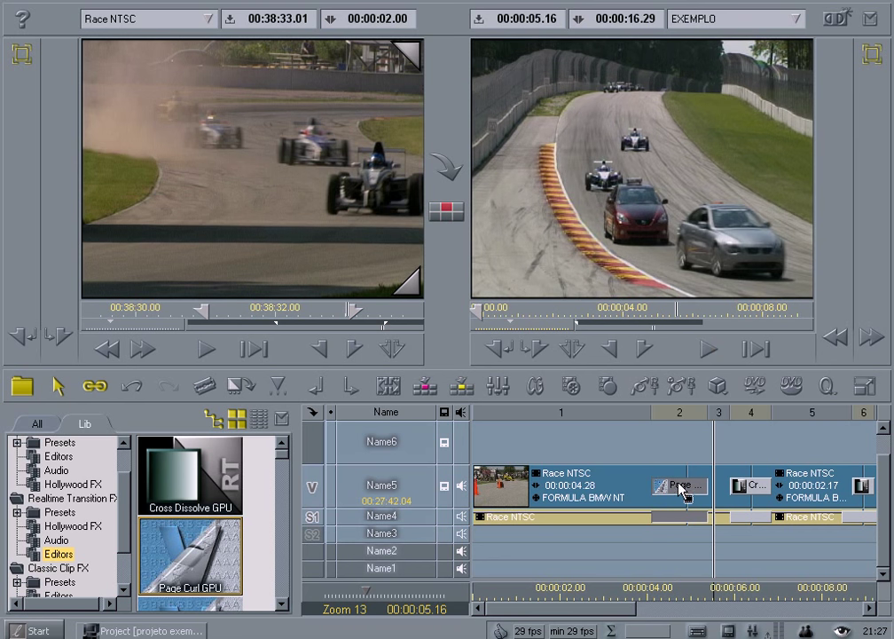
left_click_drag(674, 497, 703, 487)
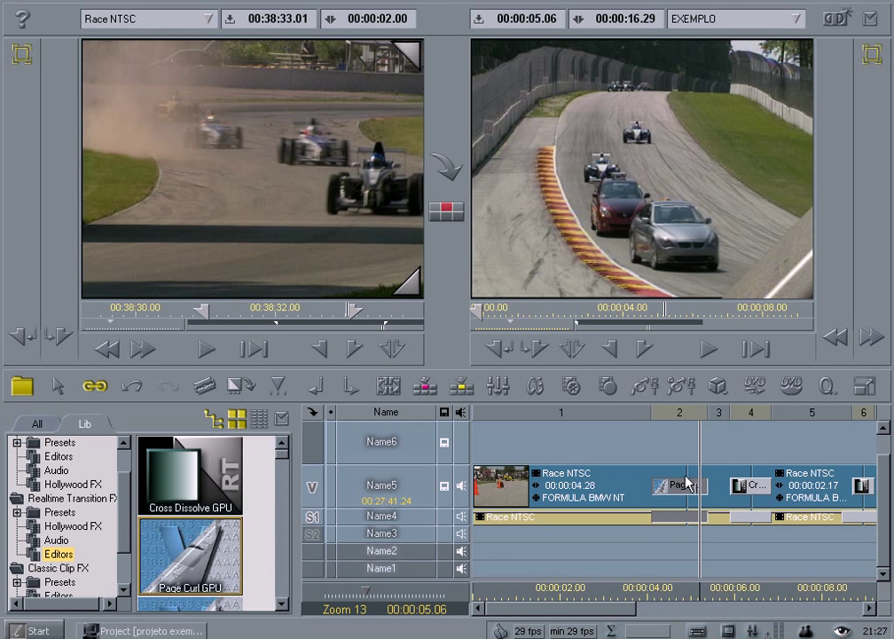
left_click_drag(701, 477, 661, 479)
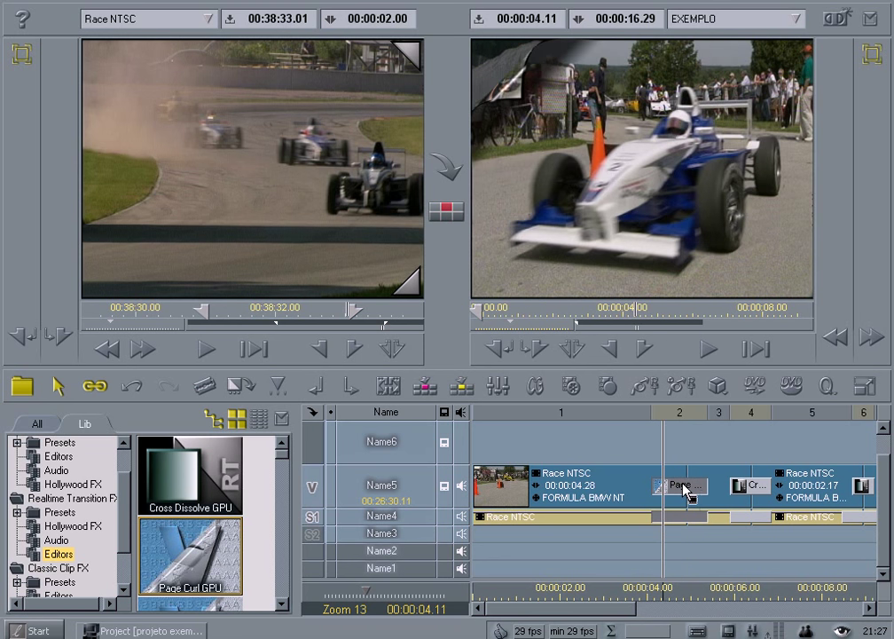
- Open the Page Curl transition for editing and scrub between its first and last keyframes
right_click(687, 490)
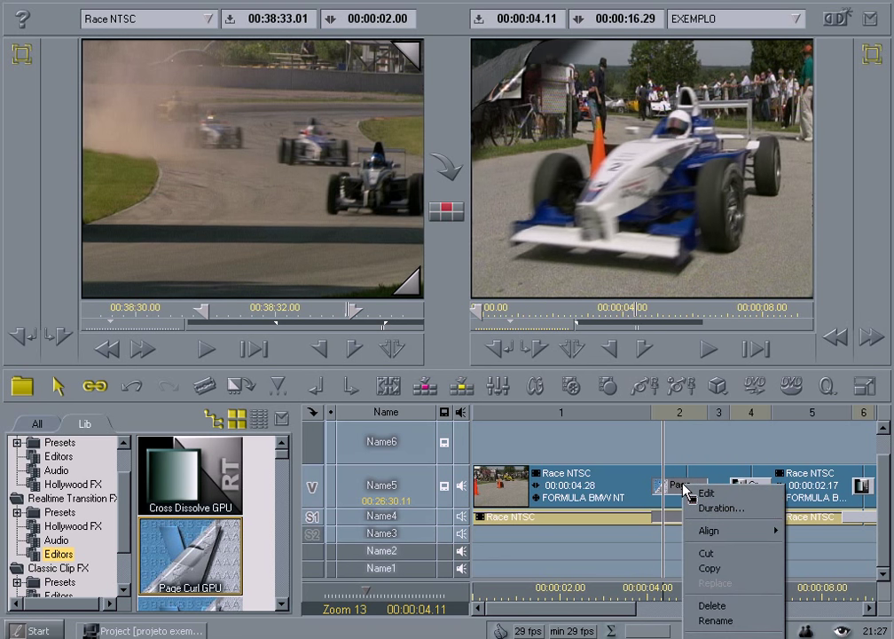
left_click(705, 494)
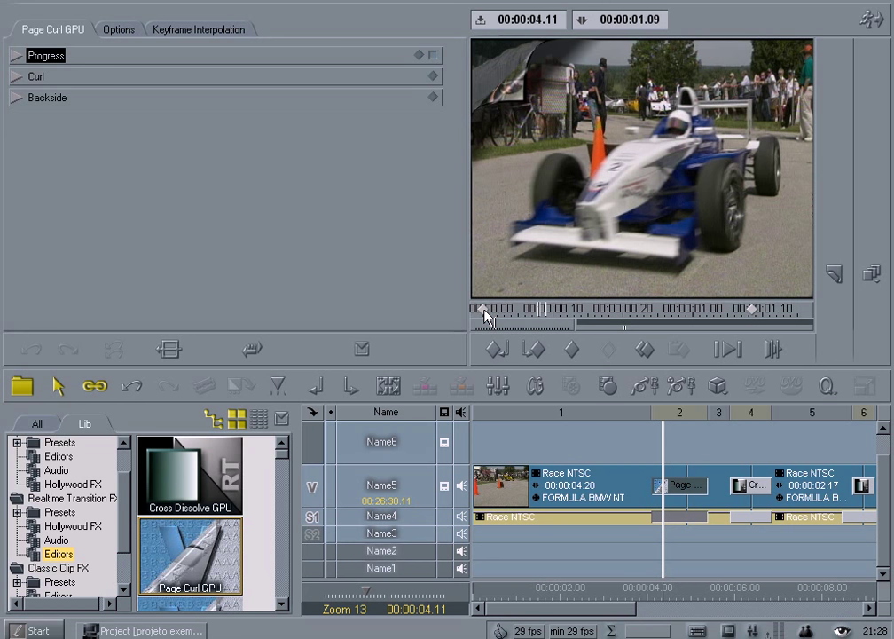
mouse_move(541, 312)
left_mouse_down()
mouse_move(482, 317)
mouse_move(757, 318)
left_mouse_up()
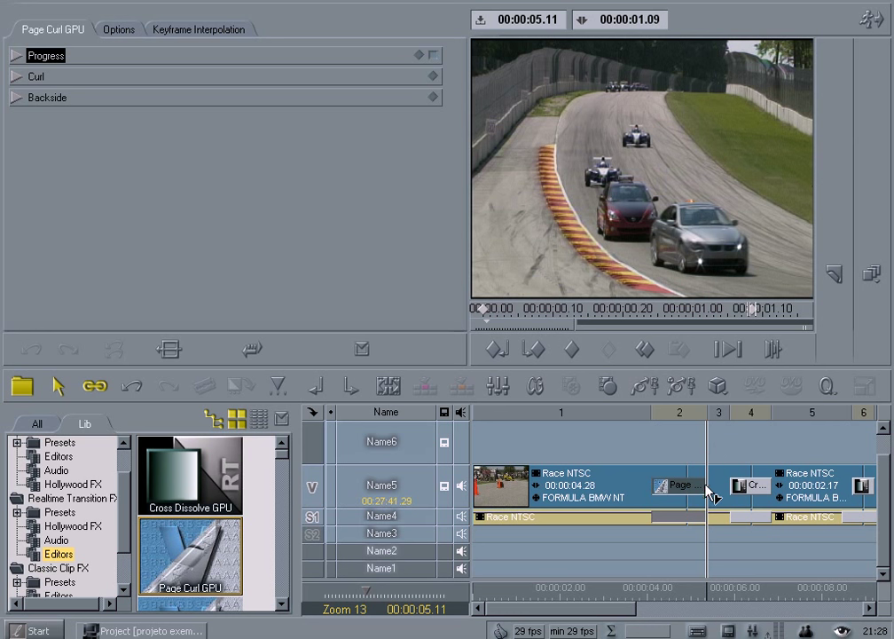
key("Right")
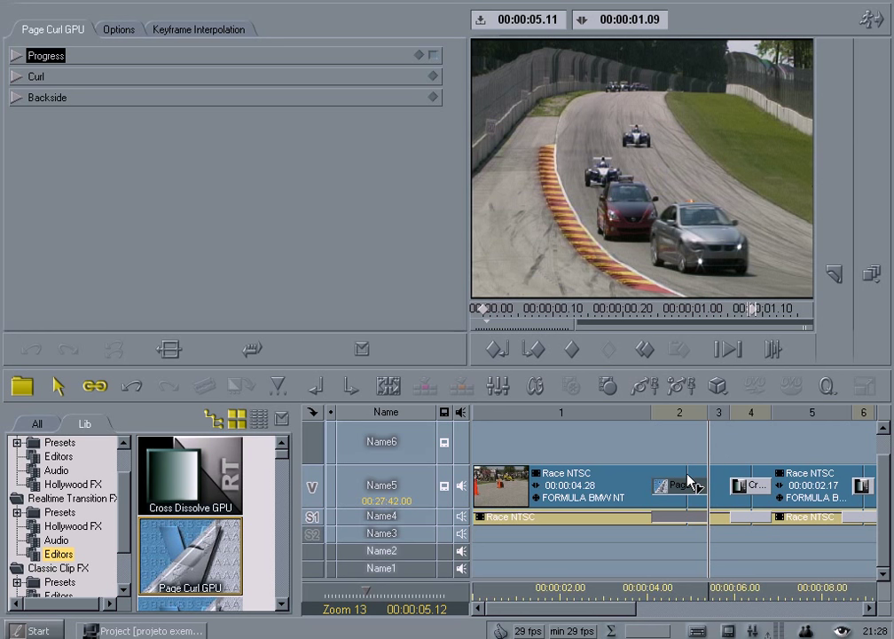
mouse_move(754, 319)
left_mouse_down()
mouse_move(674, 313)
mouse_move(754, 315)
left_mouse_up()
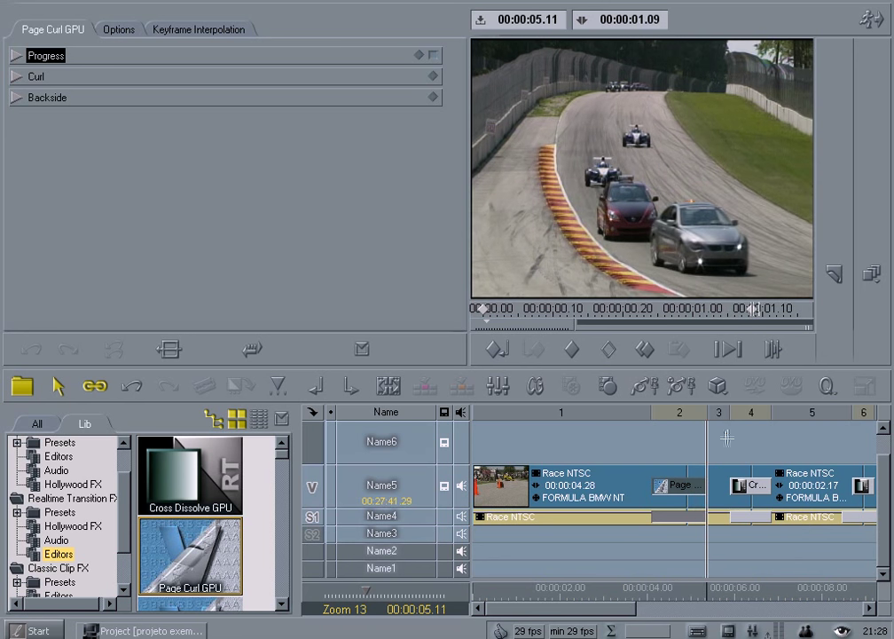
left_click_drag(752, 312, 485, 313)
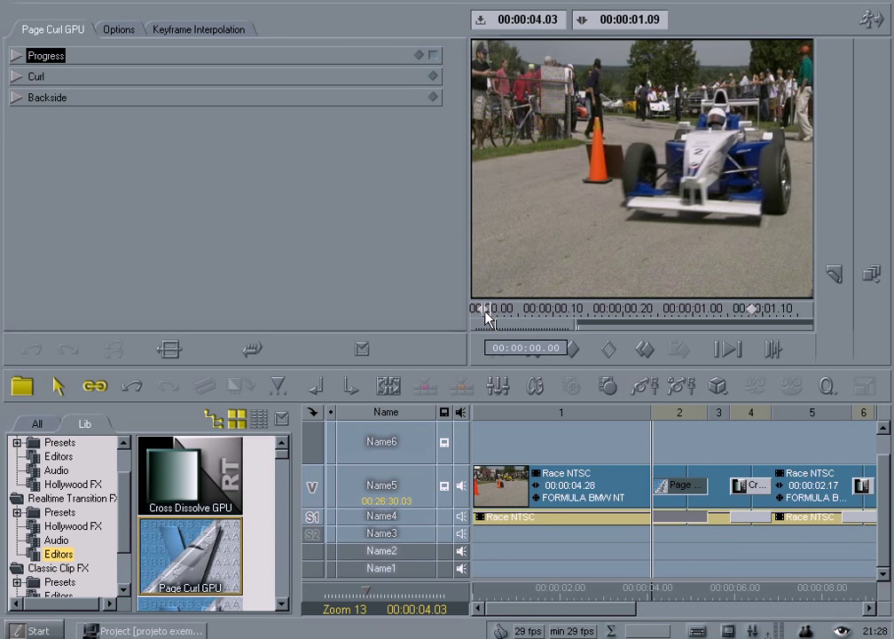
- Reverse the page curl by setting Progress to 100 at the first keyframe and 10 at the last keyframe
left_click(17, 55)
mouse_move(483, 313)
left_mouse_down()
mouse_move(773, 320)
mouse_move(482, 319)
left_mouse_up()
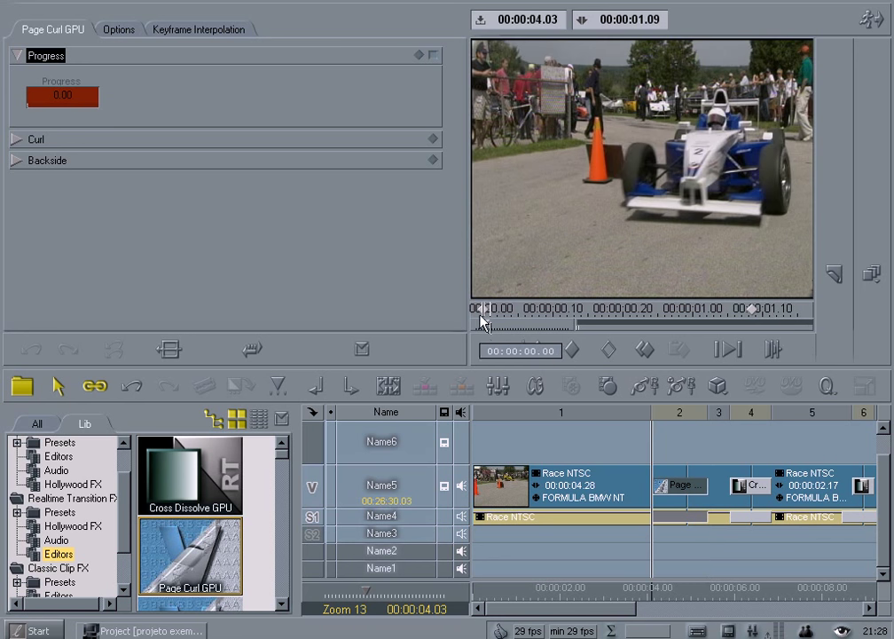
left_click_drag(64, 96, 171, 105)
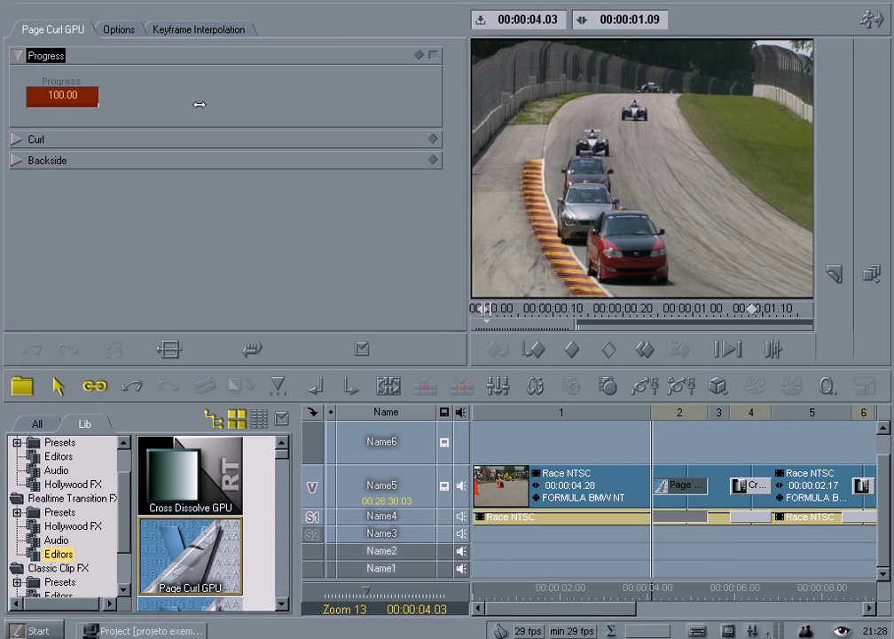
left_click_drag(487, 310, 756, 313)
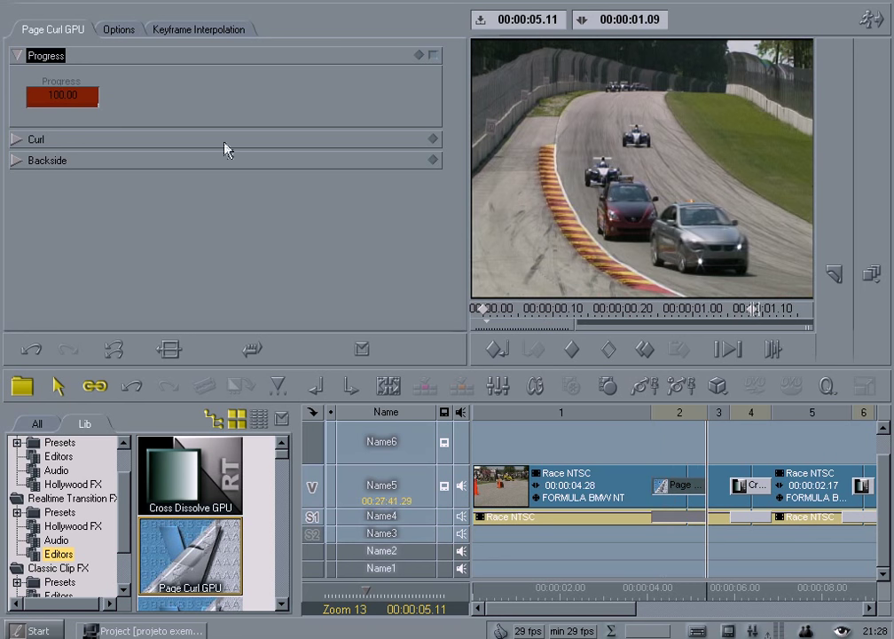
left_click_drag(86, 105, 2, 102)
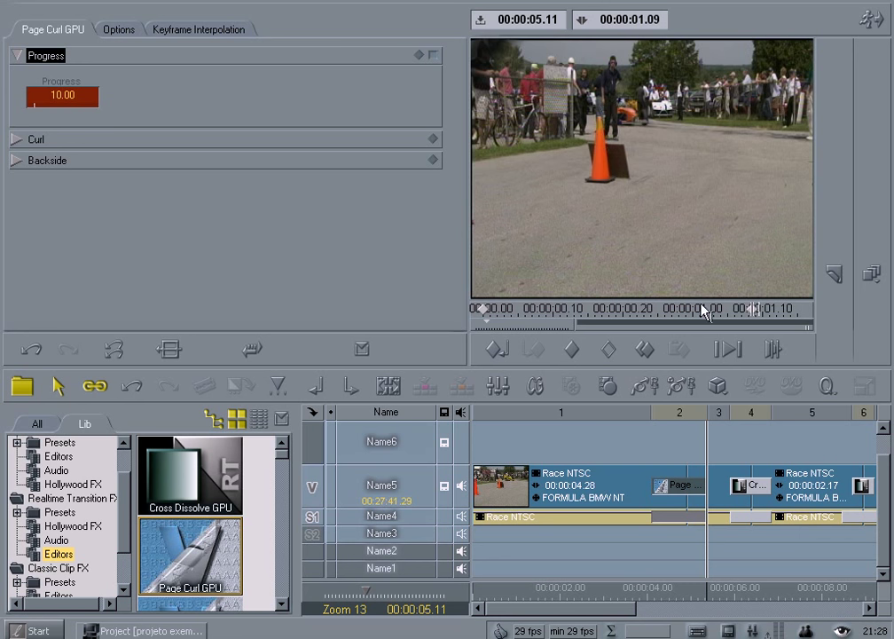
left_click_drag(745, 310, 768, 319)
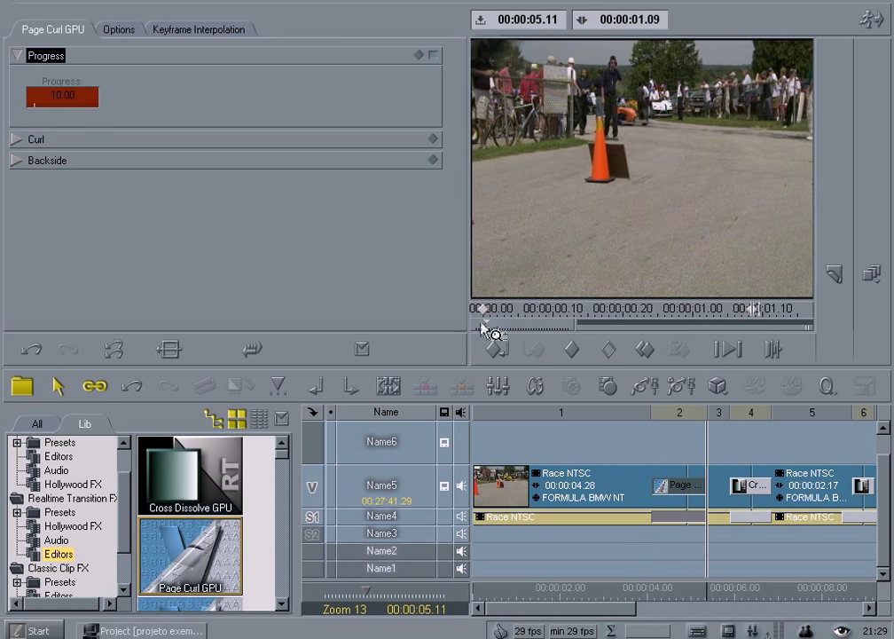
- Jump back and forth between the transition's first and last keyframes to compare their Progress values
left_click(493, 349)
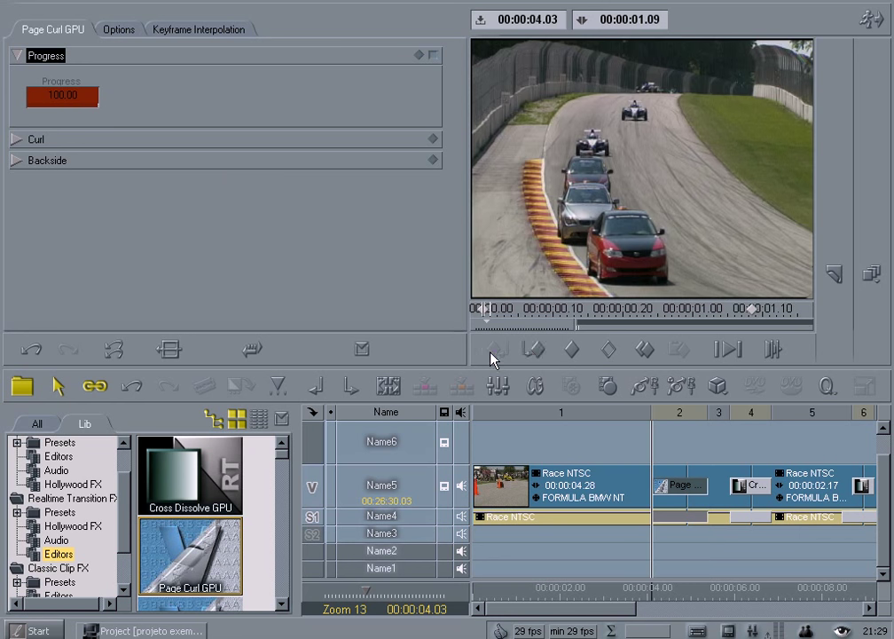
left_click(534, 352)
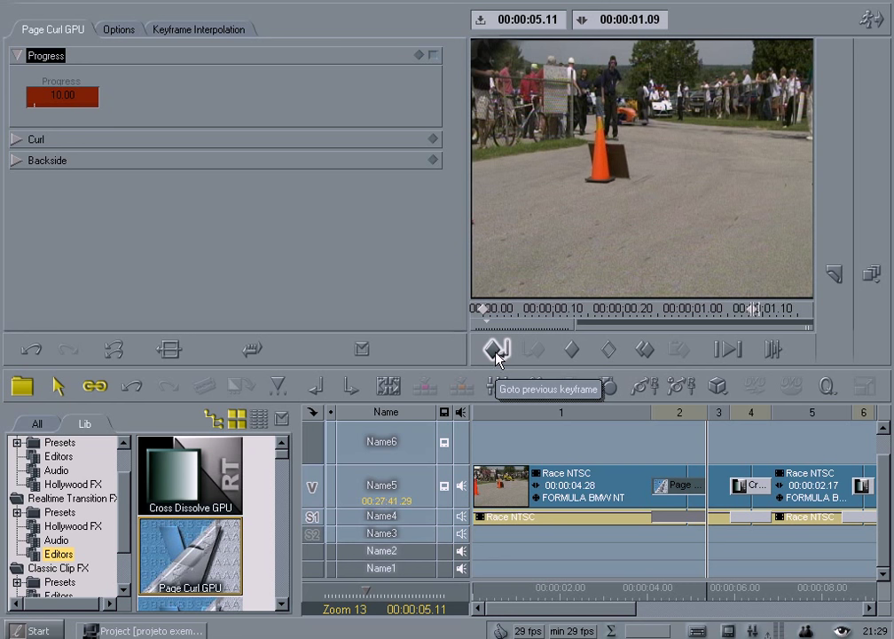
left_click(495, 352)
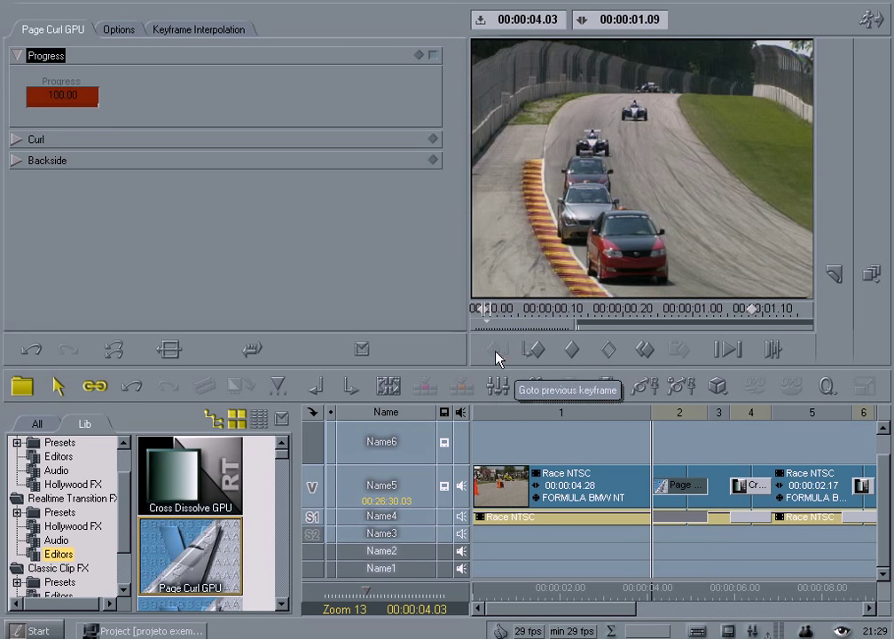
left_click(534, 352)
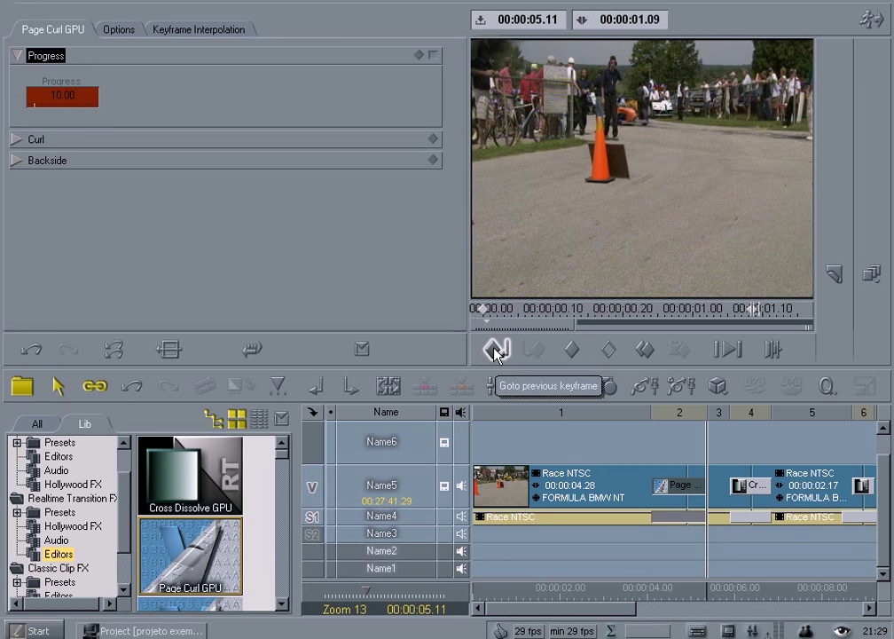
left_click(495, 351)
left_click(534, 352)
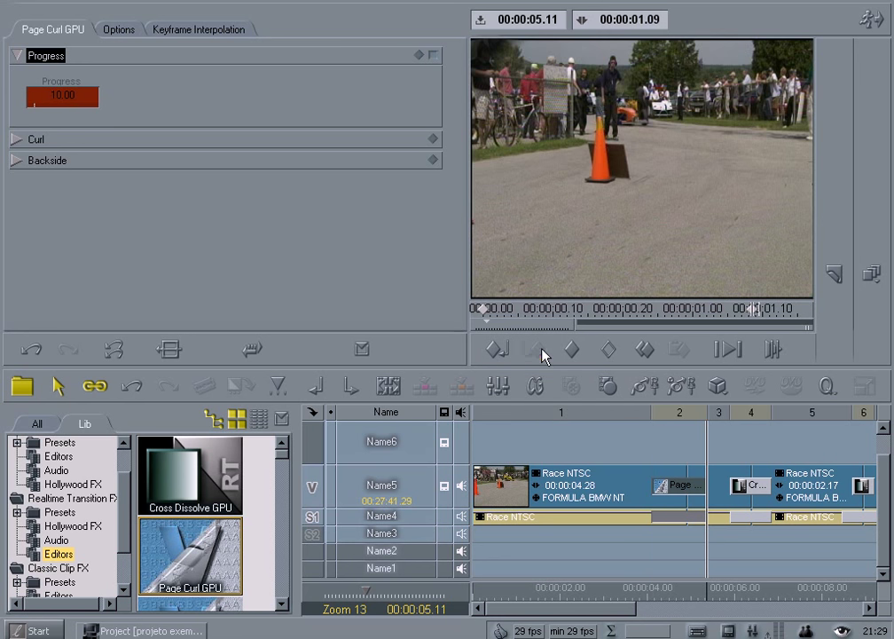
- Restore the curl's normal progression by setting Progress to 0 at the first keyframe and 100 at the last keyframe
left_click(486, 352)
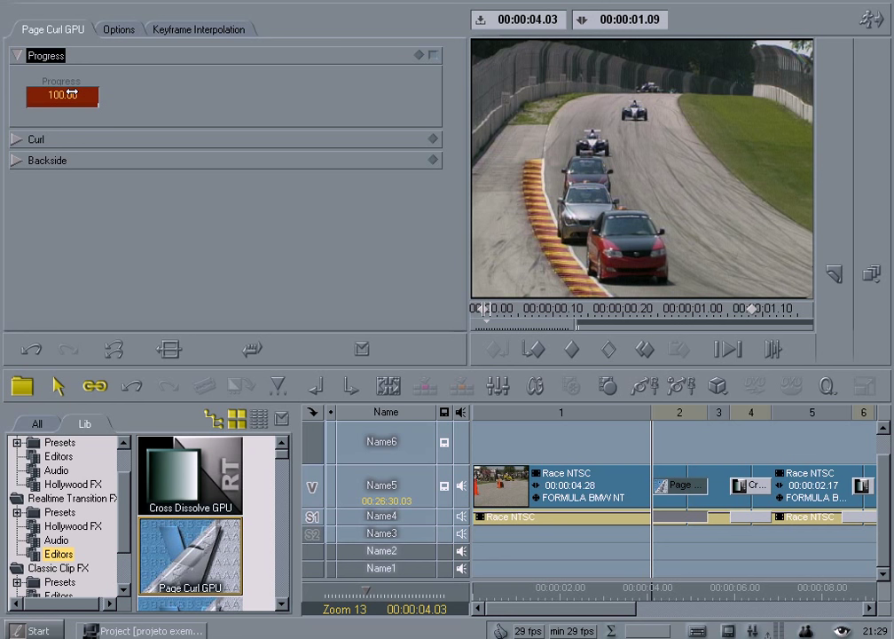
left_click(71, 93)
type("0")
left_click(535, 352)
left_click(66, 95)
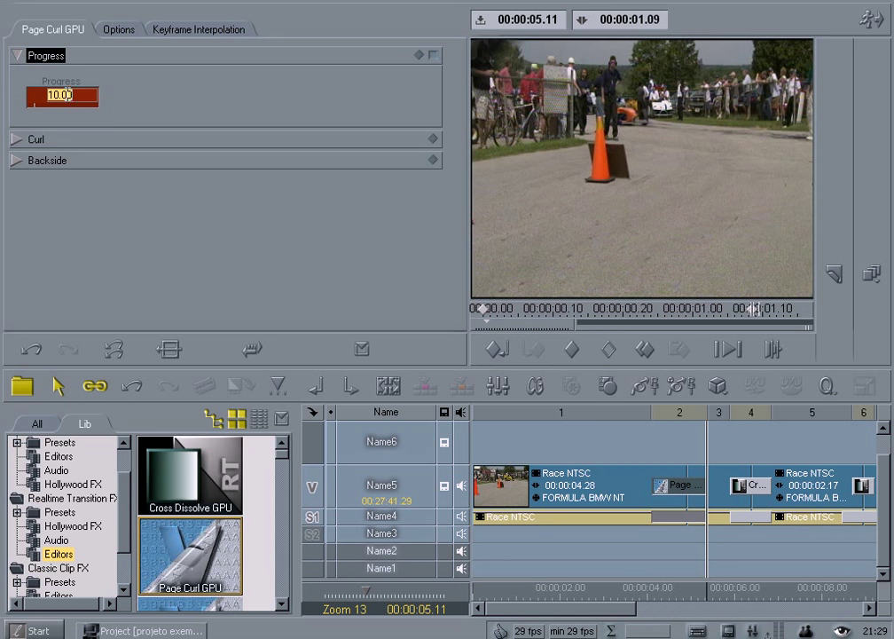
type("1")
- Play the page curl transition from its first keyframe to check the motion, and return to its start
left_click(496, 347)
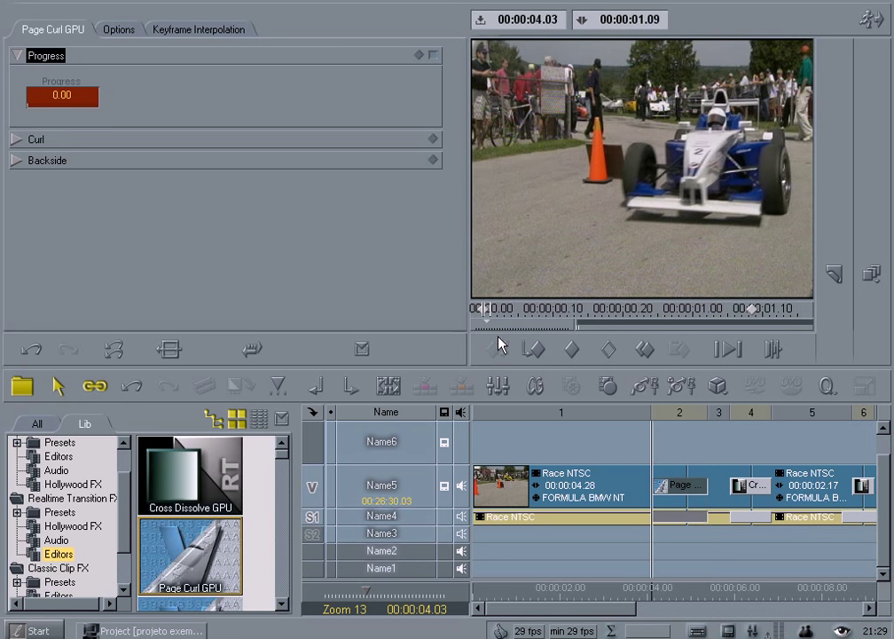
left_click(727, 350)
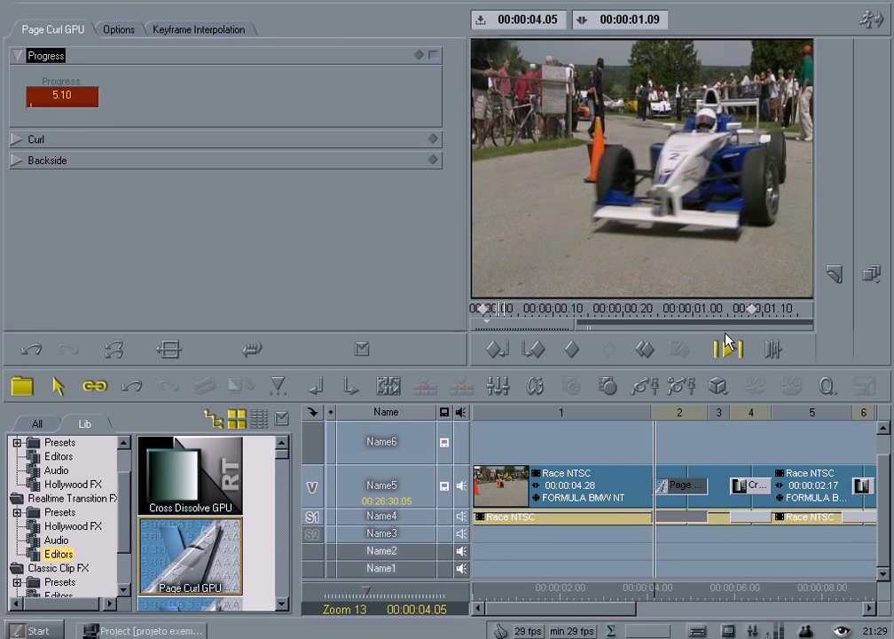
left_click(579, 308)
left_click_drag(578, 307, 459, 286)
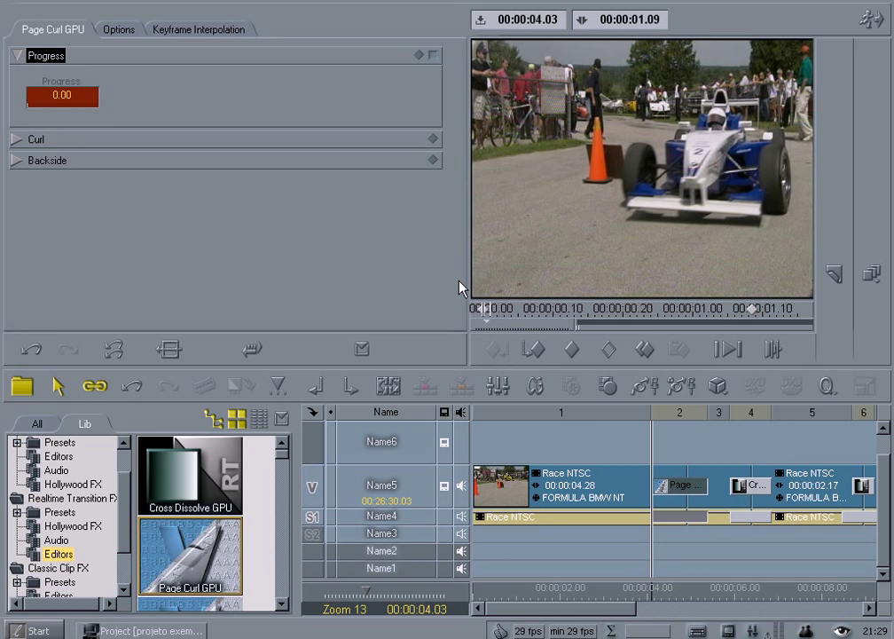
- Try a Curl Radius of 50 midway through the transition at 00:00:04.21, and delete the keyframe there
left_click(17, 139)
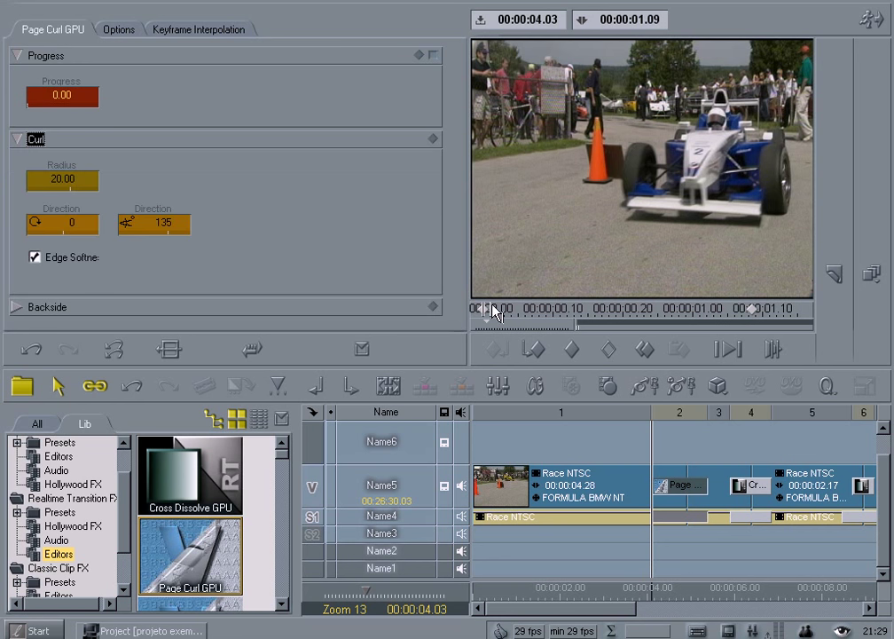
left_click_drag(487, 313, 612, 318)
left_click_drag(90, 180, 91, 181)
mouse_move(87, 181)
left_mouse_down()
mouse_move(79, 179)
mouse_move(100, 178)
mouse_move(73, 178)
mouse_move(104, 176)
left_mouse_up()
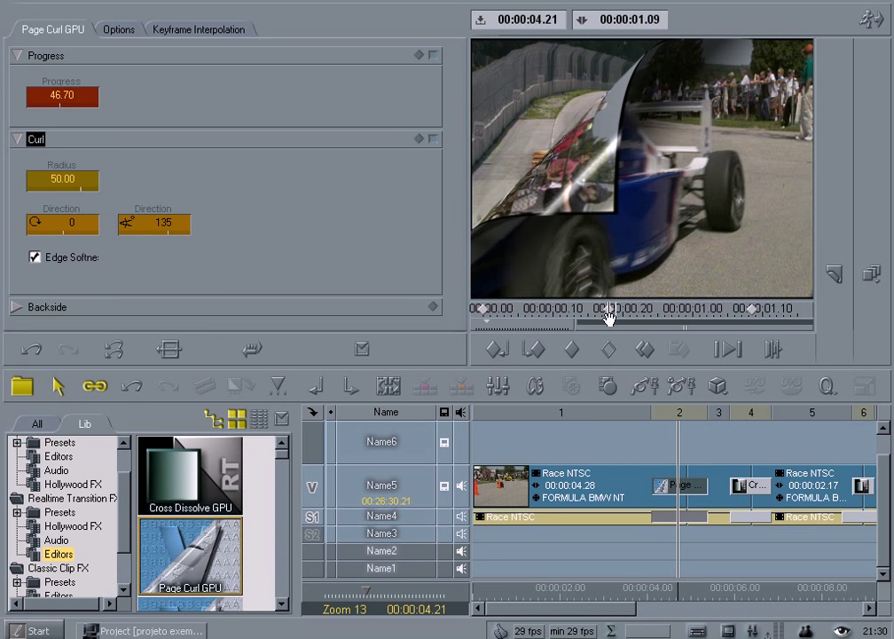
mouse_move(613, 315)
left_mouse_down()
mouse_move(581, 316)
mouse_move(618, 324)
left_mouse_up()
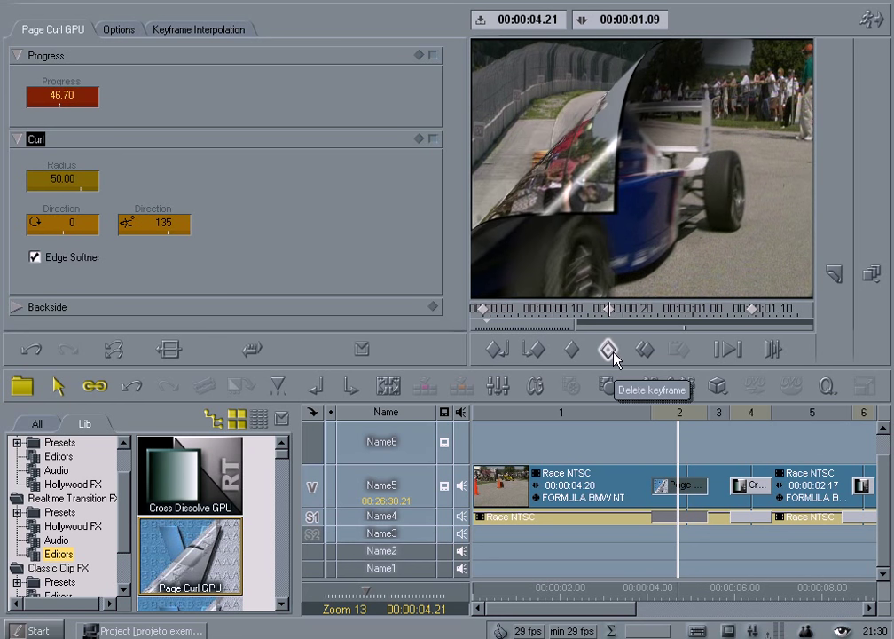
left_click(616, 355)
- Set the Curl Radius to 41 at the transition's first keyframe and scrub through to the last keyframe to check the change
left_click_drag(613, 315, 481, 309)
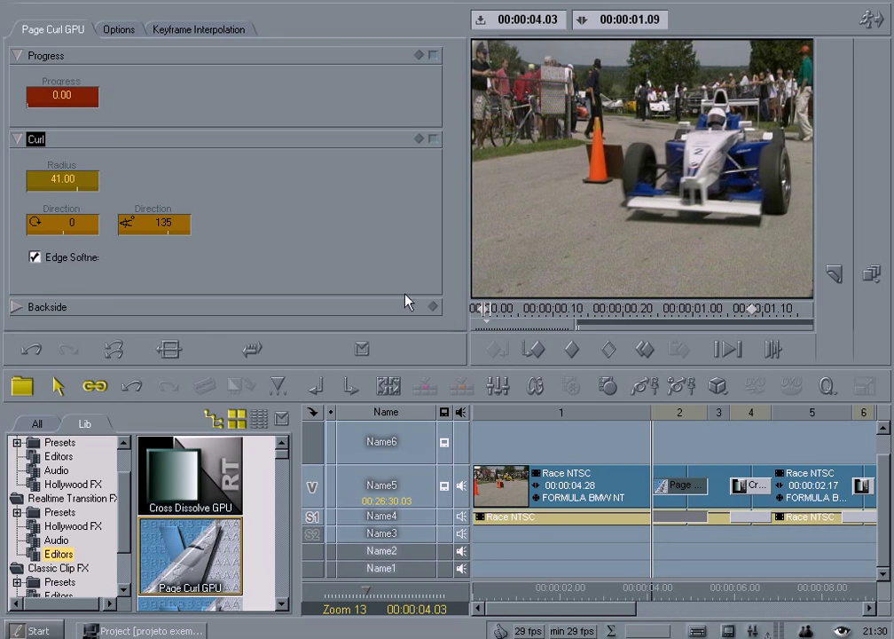
left_click_drag(494, 318, 578, 313)
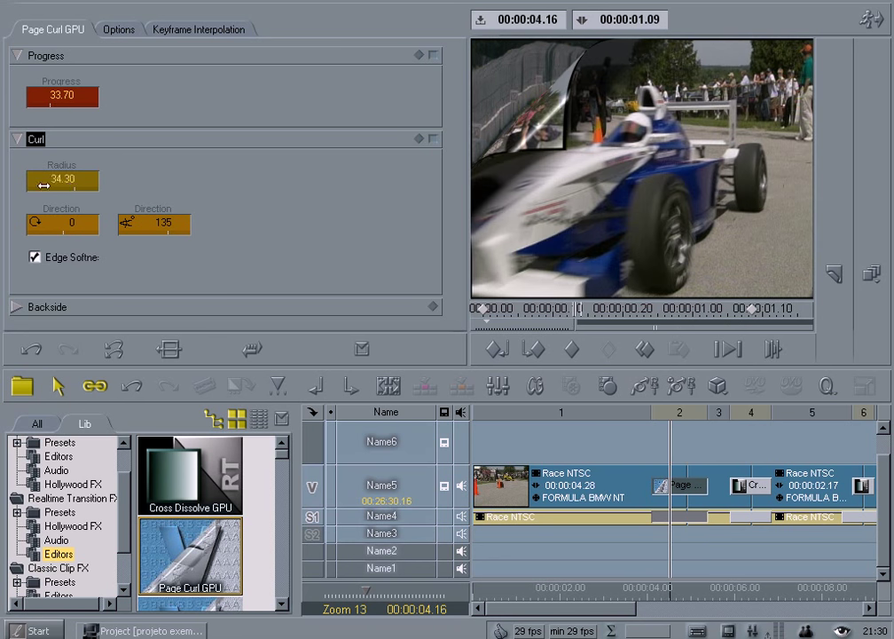
left_click_drag(578, 315, 755, 315)
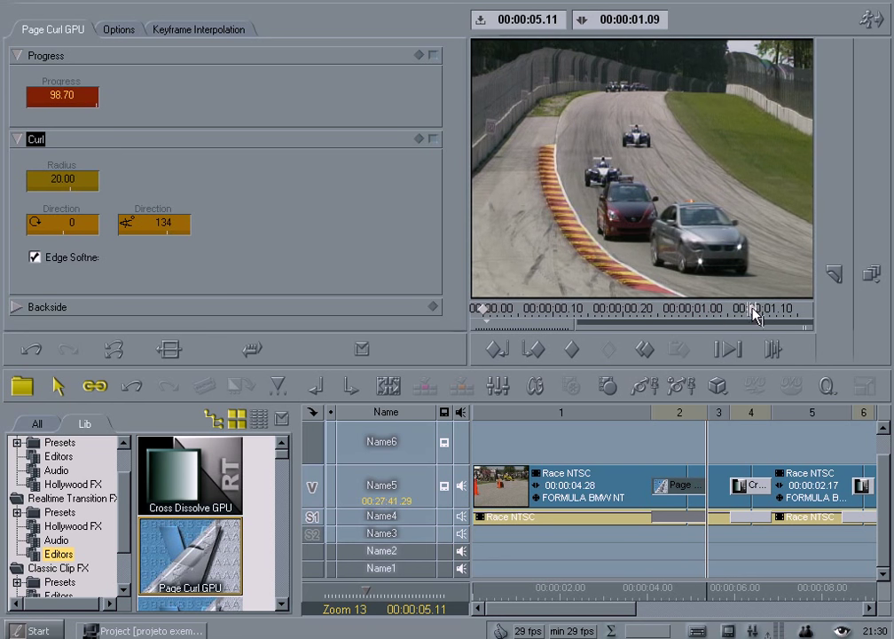
left_click(61, 180)
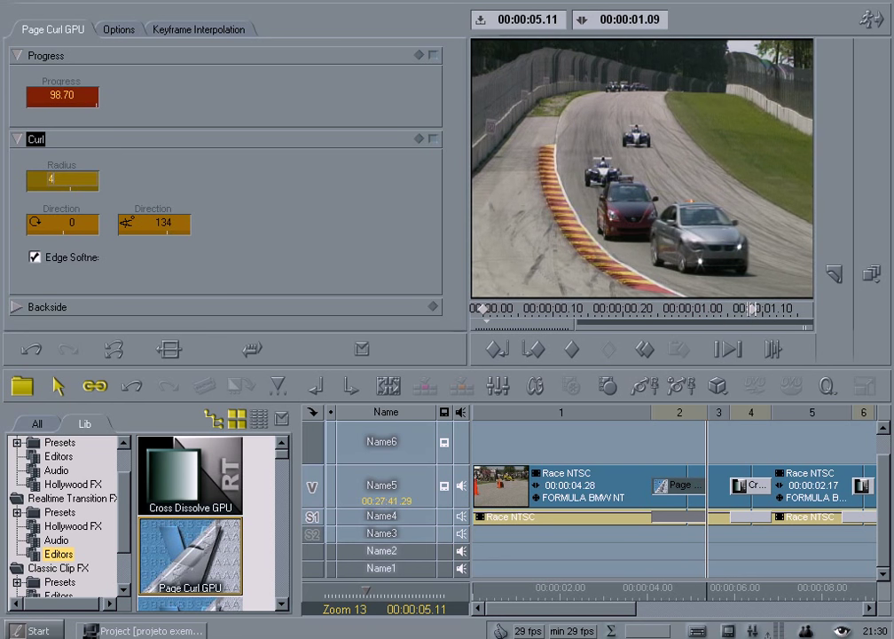
left_click_drag(723, 308, 758, 313)
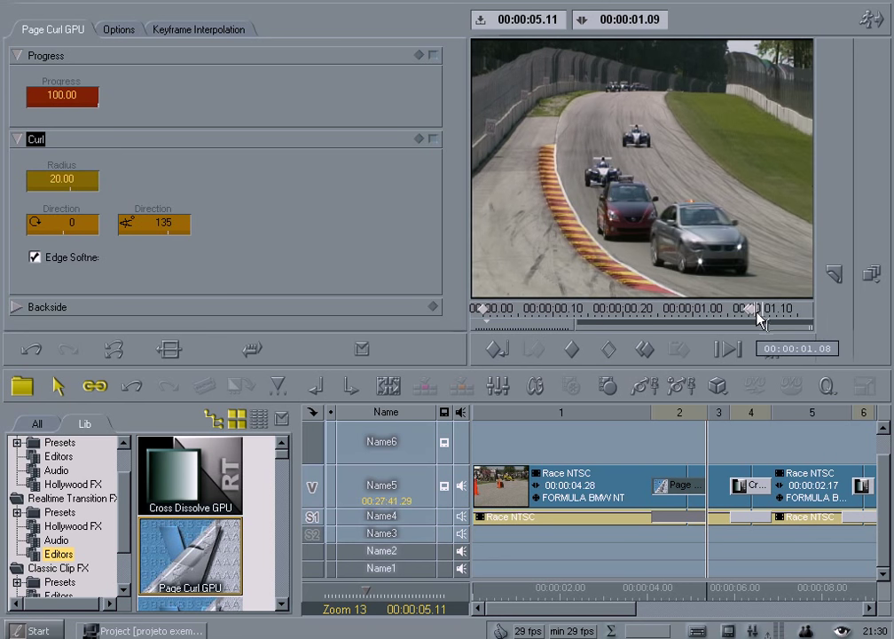
left_click(618, 355)
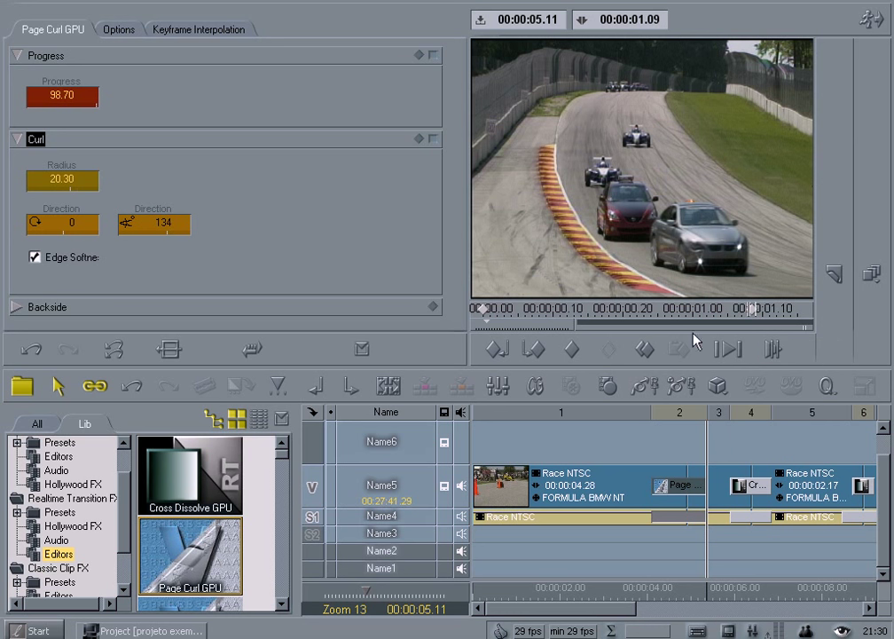
left_click(536, 350)
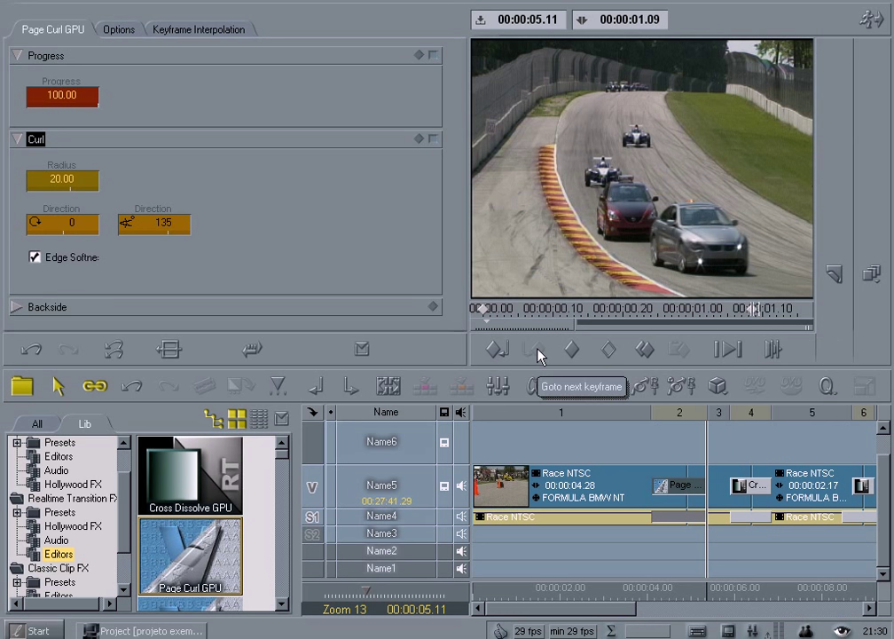
- Set the Curl Radius to 10 at both the first and last keyframes of the transition
left_click(493, 353)
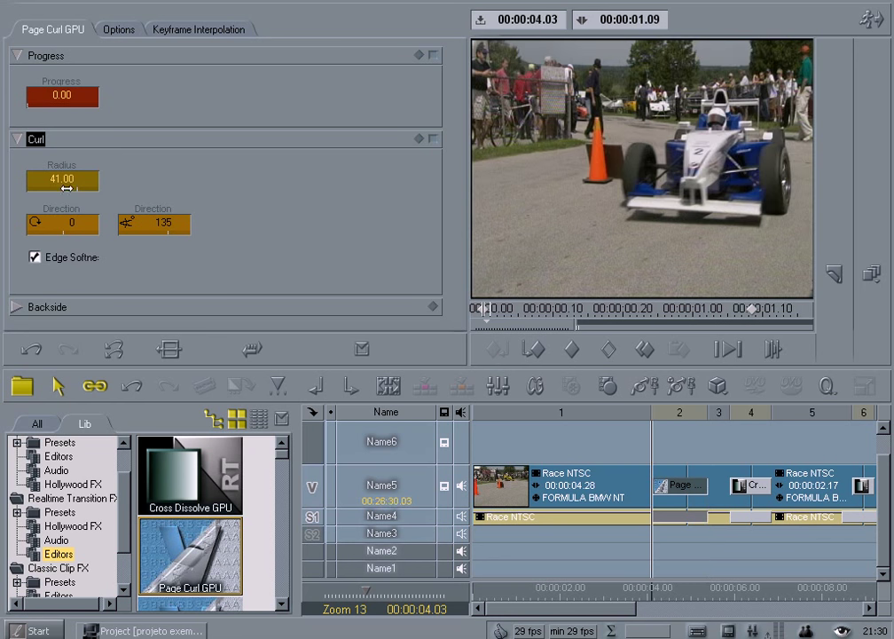
left_click(55, 179)
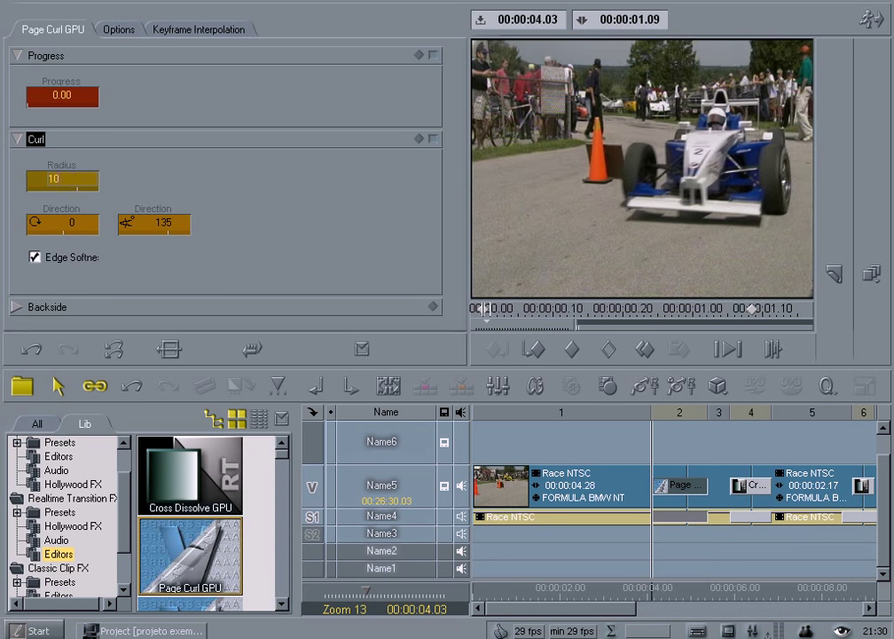
key("Return")
left_click(537, 352)
left_click(55, 179)
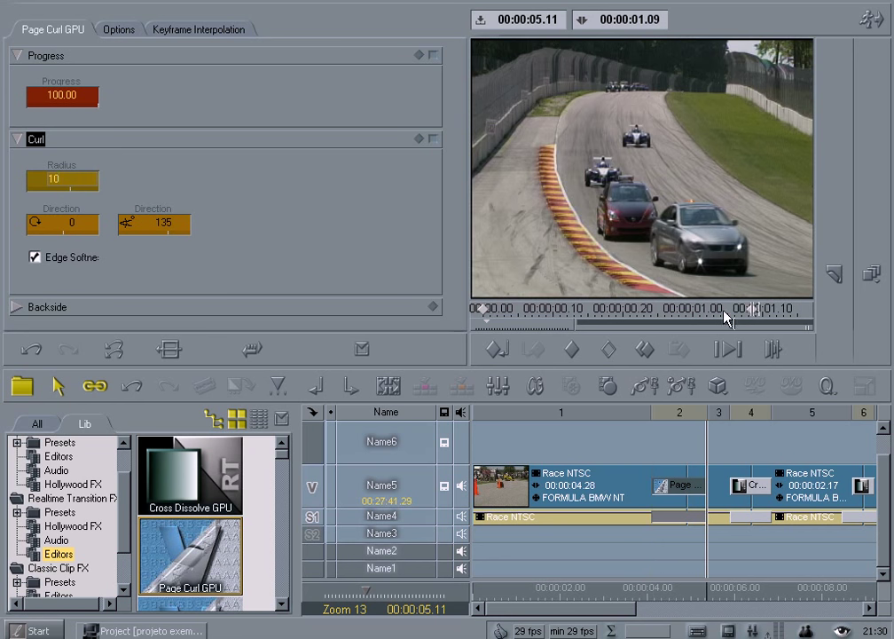
type("10")
- Scrub and play the transition to check the smaller curl radius, and return to the first keyframe
left_click_drag(752, 315, 479, 315)
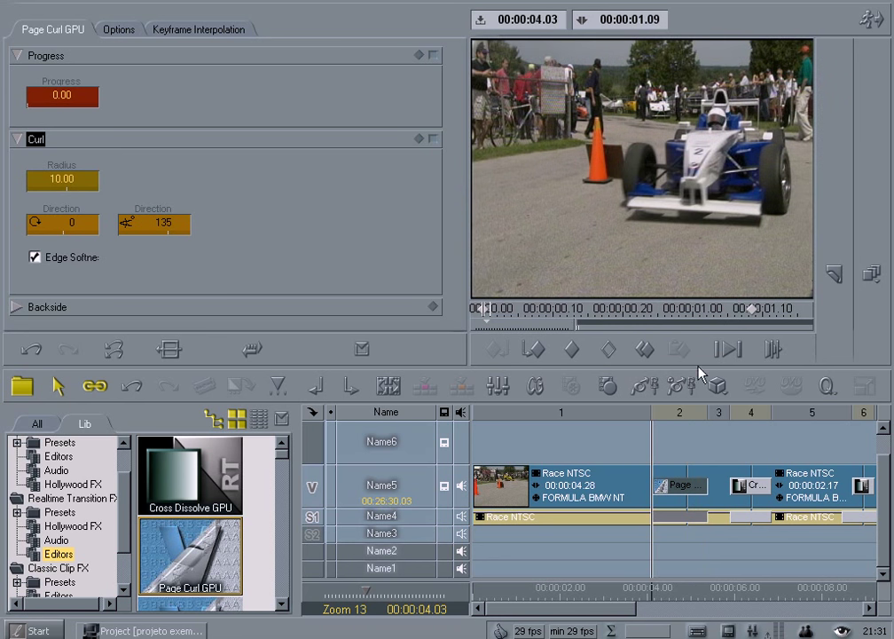
left_click(728, 351)
left_click(724, 354)
left_click_drag(736, 317, 479, 312)
- Set the Curl Radius to 20 at both the first and last keyframes
type("20")
left_click(533, 349)
left_click(56, 181)
type("20")
key("Return")
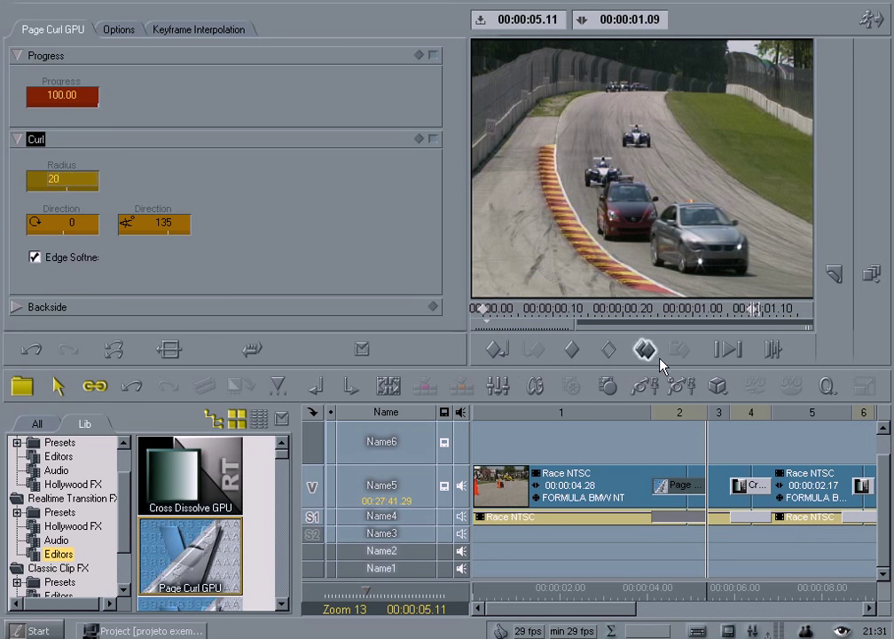
- Play the page curl transition to review the curl with the new radius
left_click(725, 355)
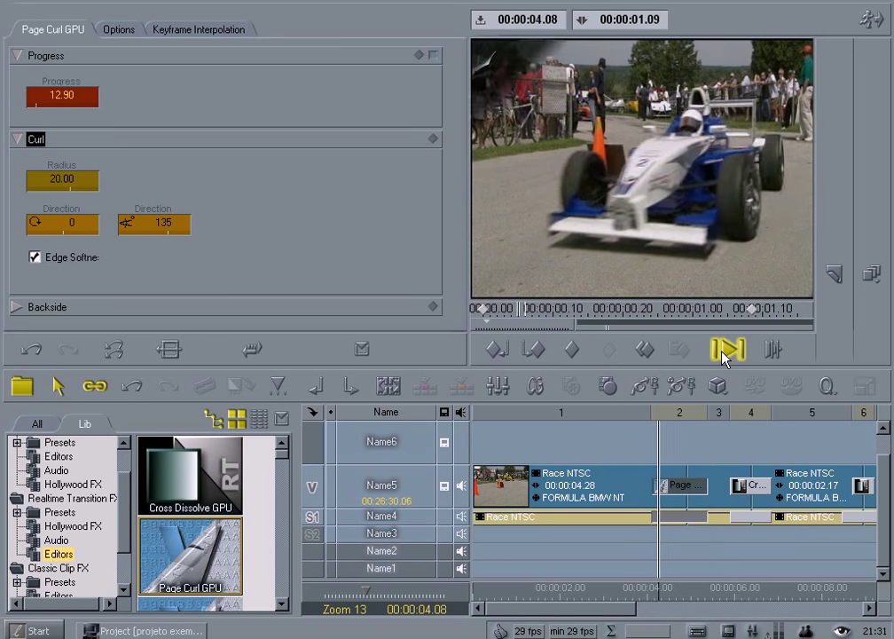
left_click(645, 351)
left_click(725, 351)
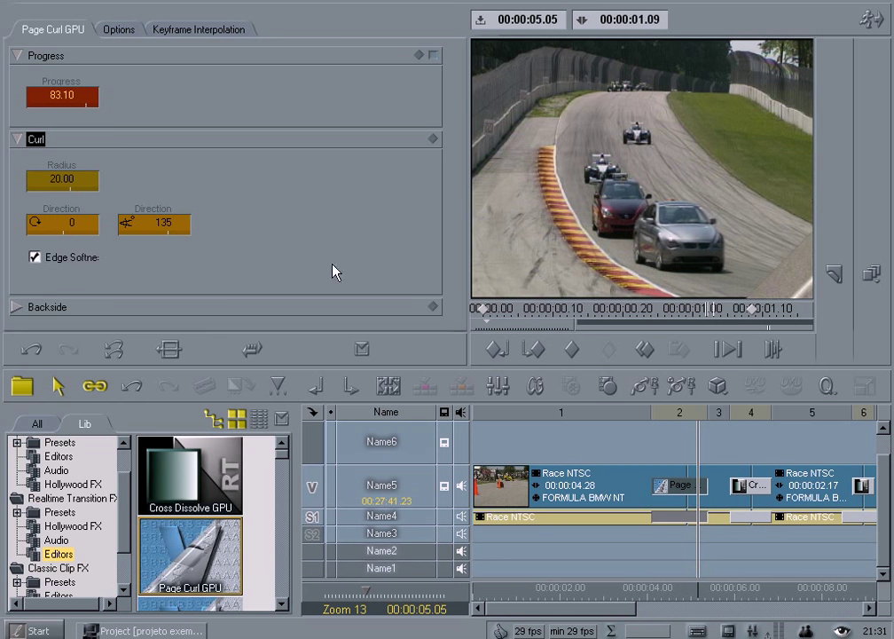
- Try curl Direction rotations of -2 and 2 at 00:00:04.21, reset the rotation to 0, and delete the keyframe there
left_click_drag(706, 313, 612, 314)
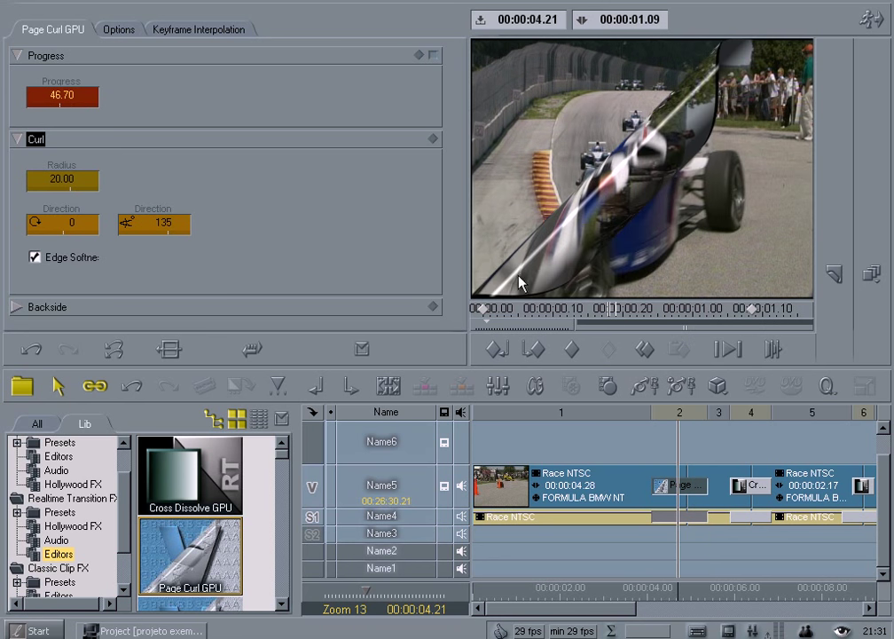
mouse_move(73, 226)
left_mouse_down()
mouse_move(82, 224)
mouse_move(58, 227)
left_mouse_up()
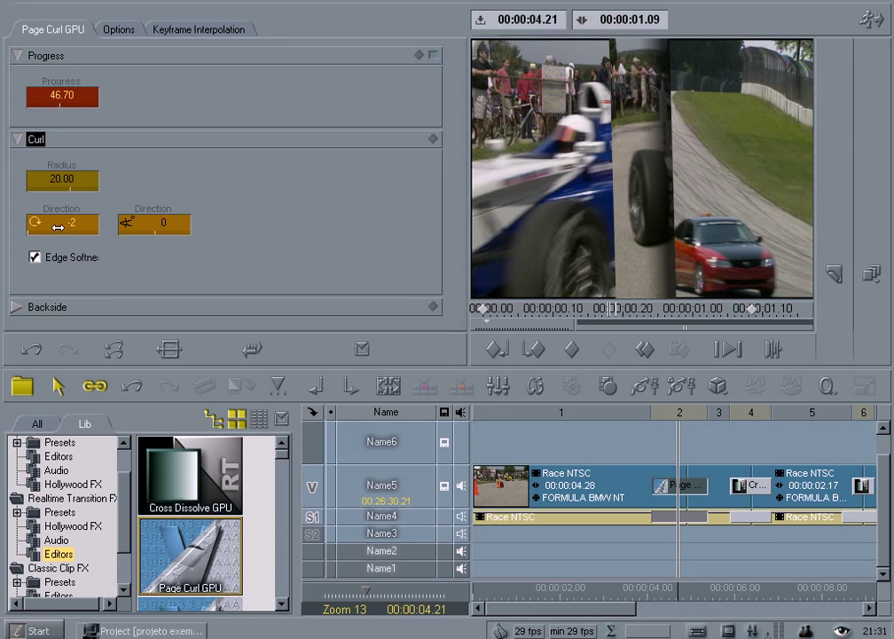
left_click_drag(3, 224, 116, 227)
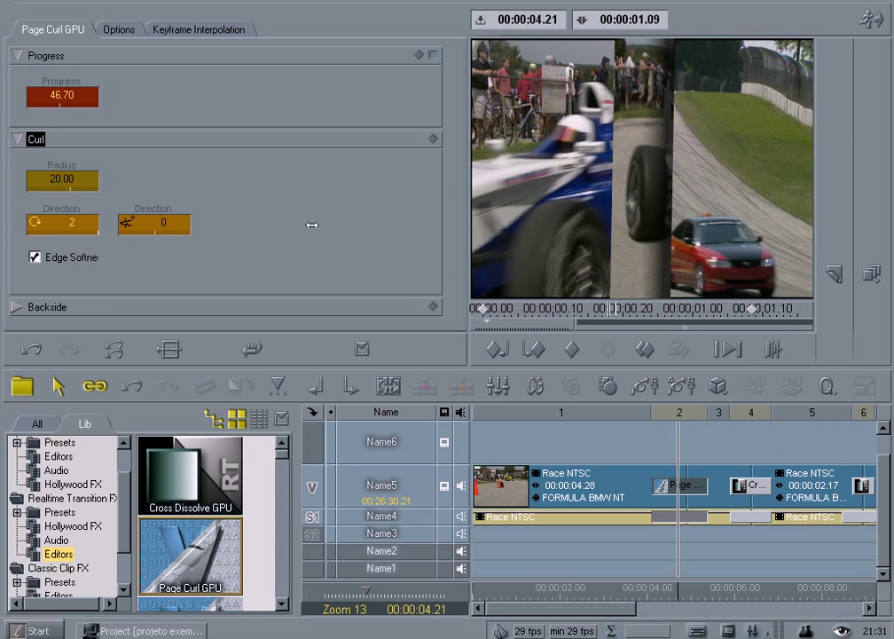
left_click_drag(47, 227, 141, 232)
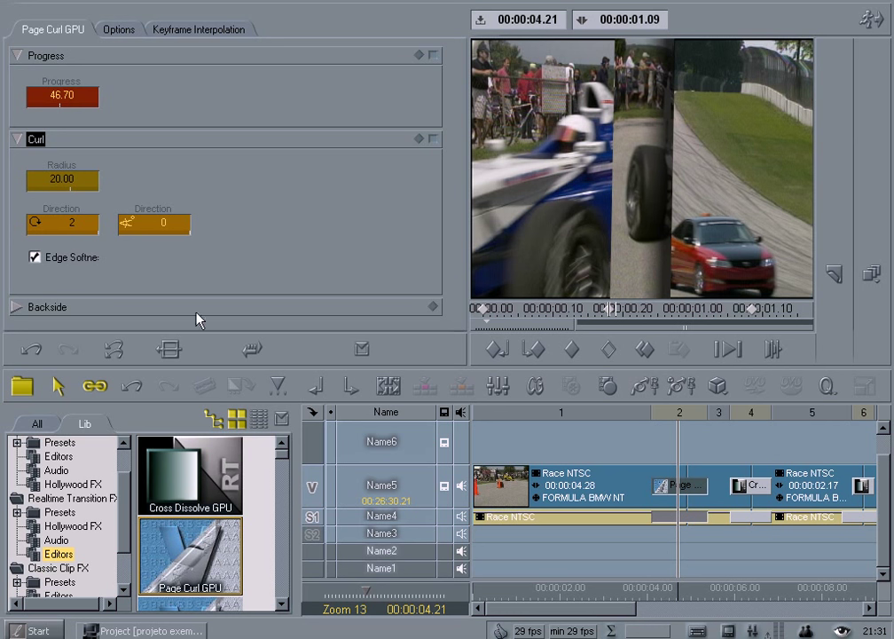
left_click(72, 227)
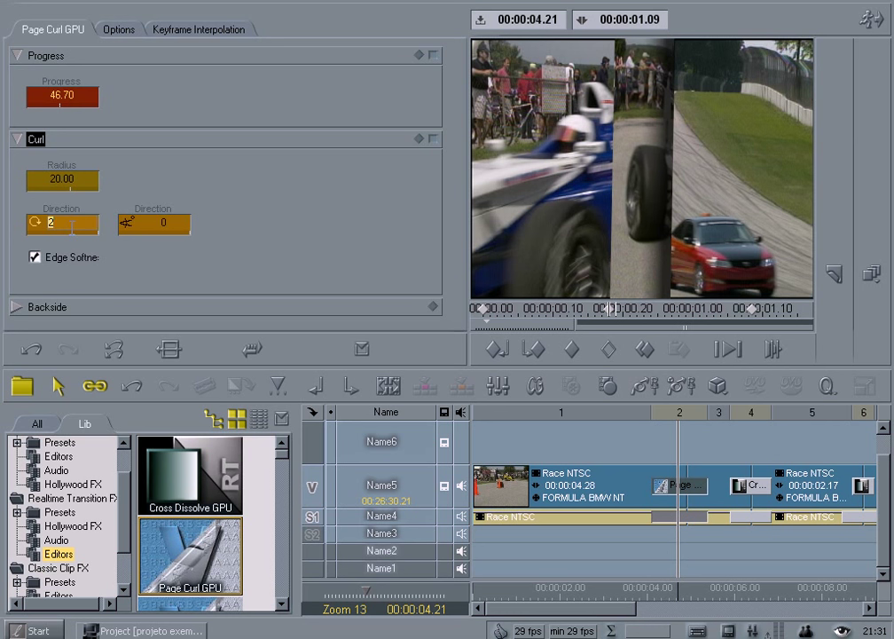
type("0")
key("Return")
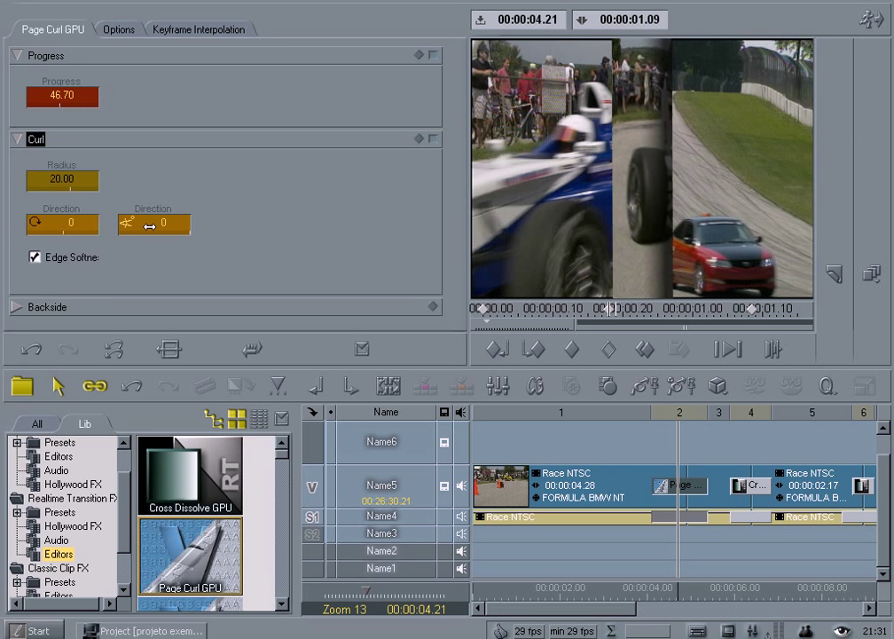
left_click_drag(150, 226, 149, 224)
left_click(71, 224)
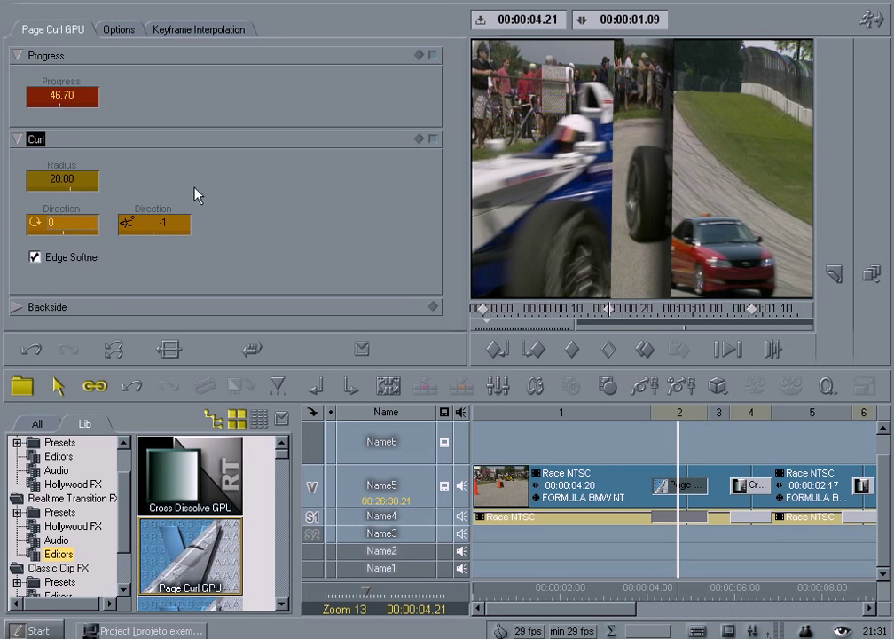
left_click(610, 348)
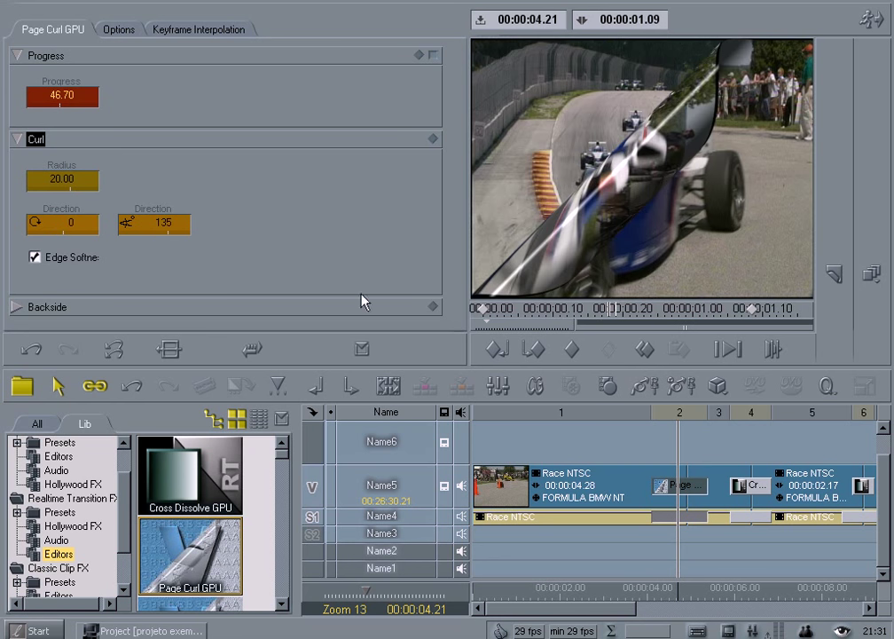
- Try a curl Direction angle of about 66 at 00:00:04.20, and delete the keyframe there
left_click_drag(576, 303, 603, 315)
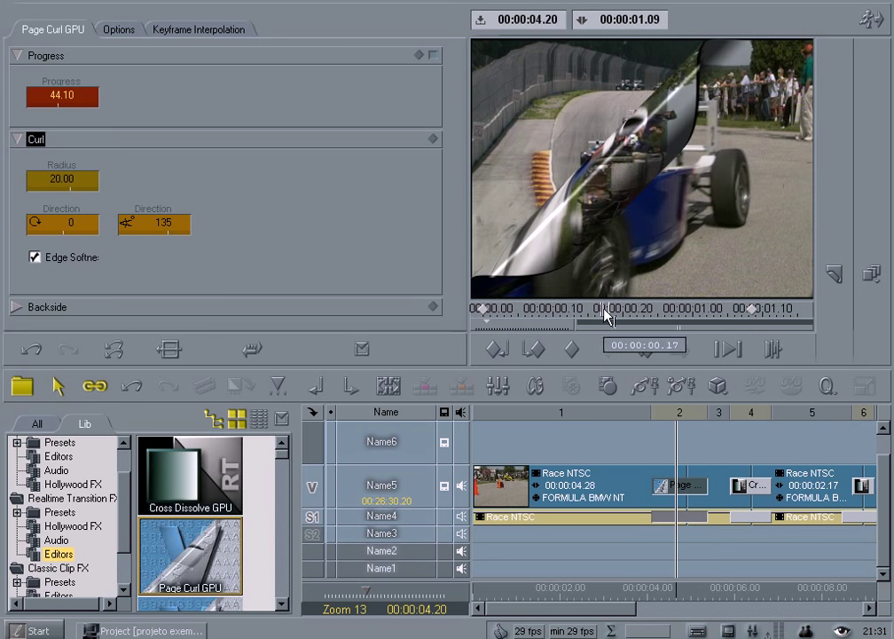
left_click_drag(190, 223, 119, 211)
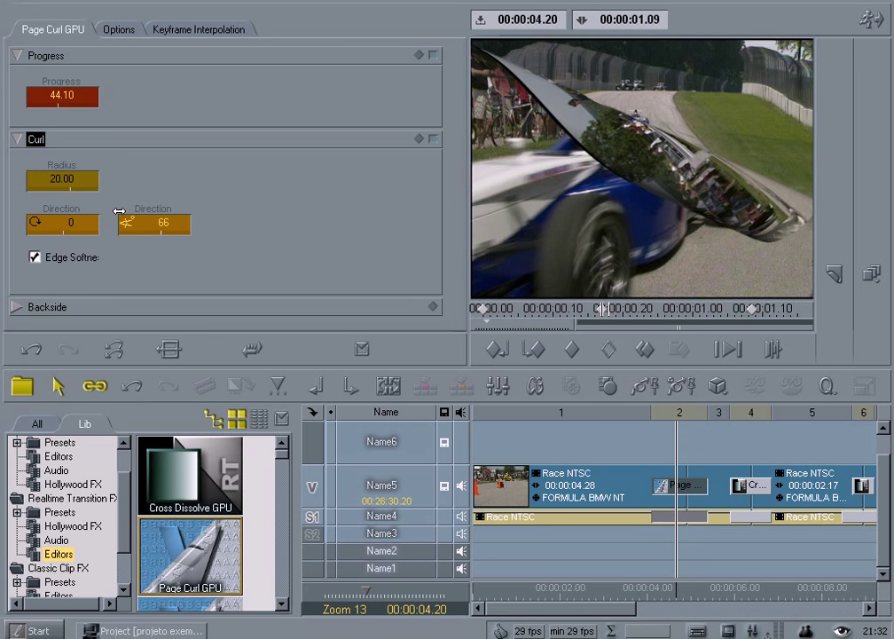
left_click_drag(609, 313, 480, 316)
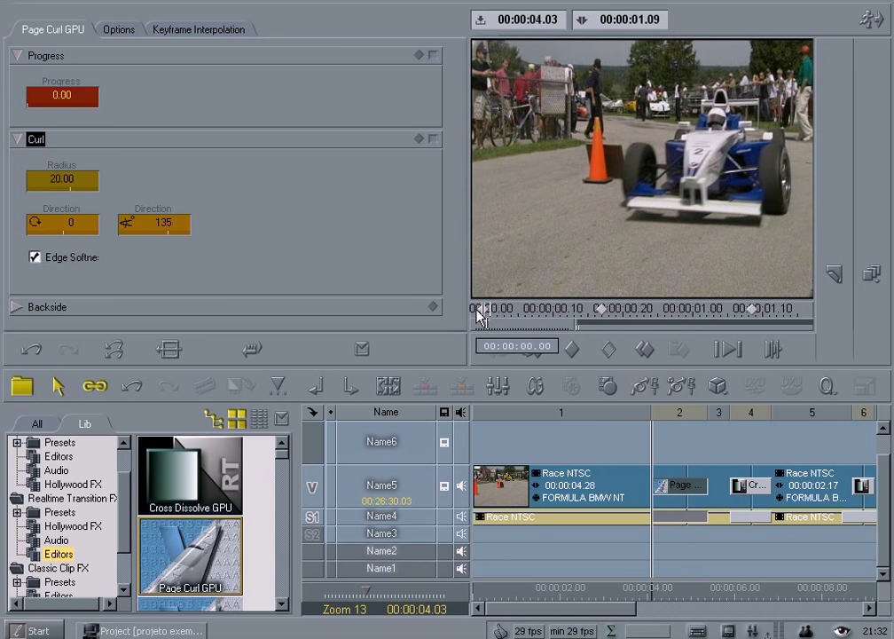
left_click(609, 349)
- Set the curl Direction angle to 60 at the first keyframe and 319 at the last, and scrub back to the start
left_click(495, 349)
left_click(175, 225)
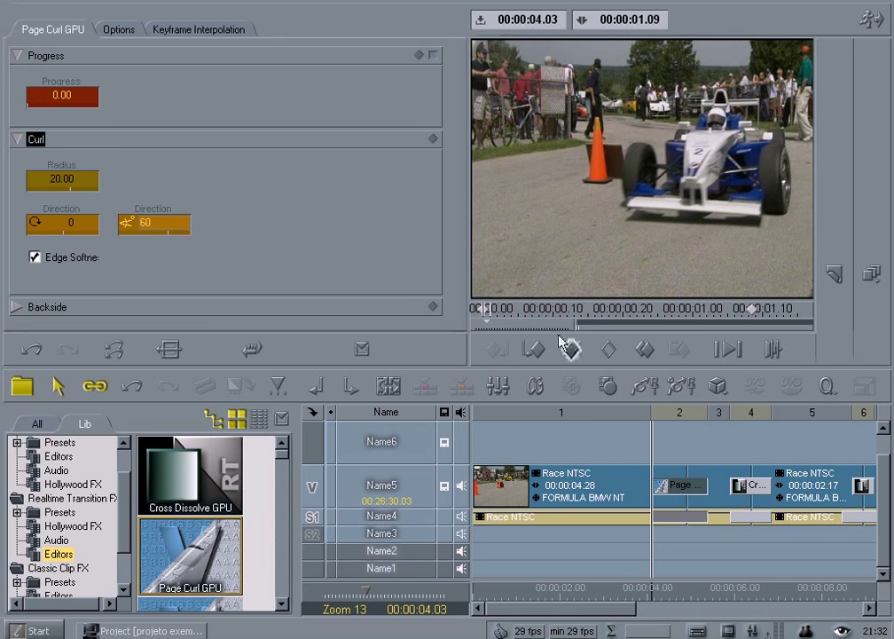
key("End")
left_click(161, 227)
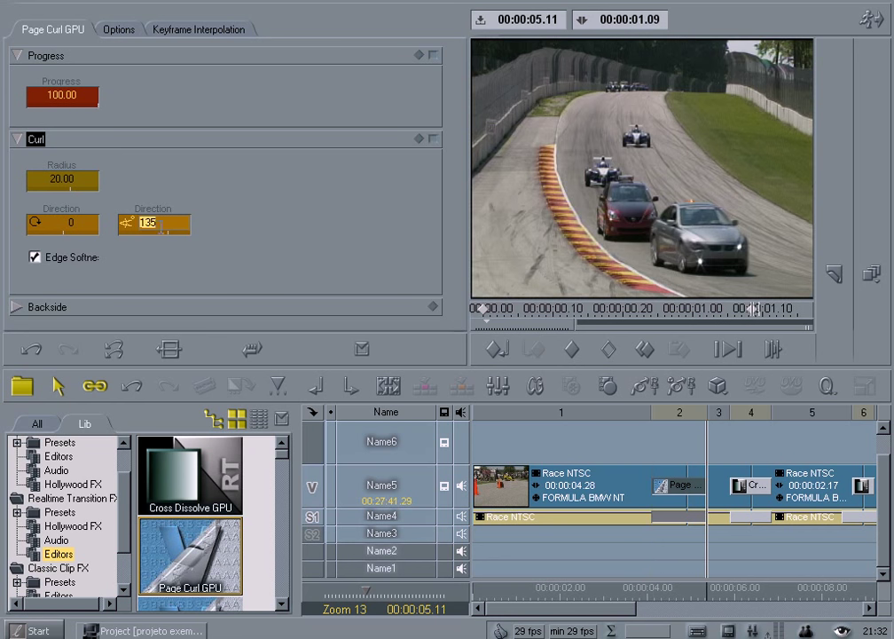
left_click_drag(750, 311, 480, 318)
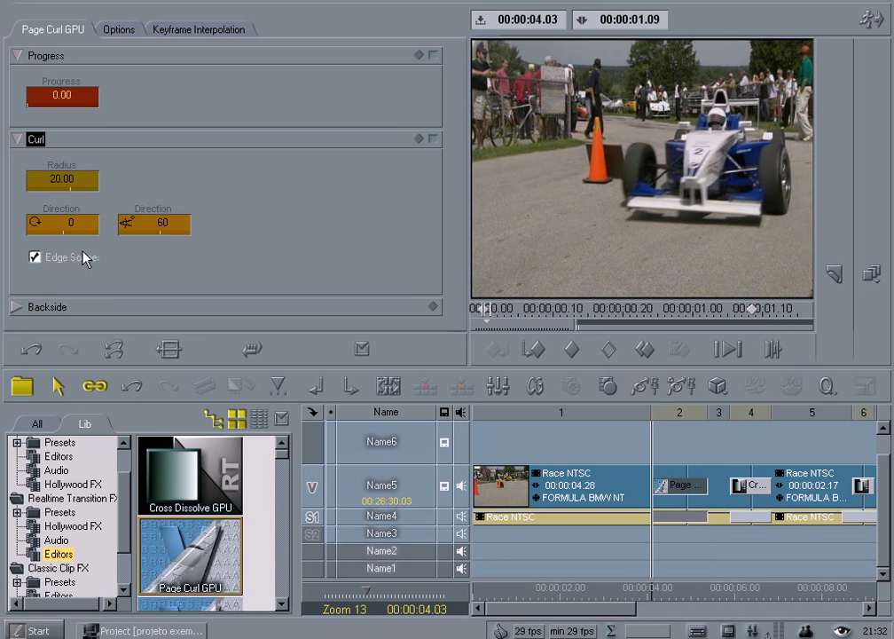
- Try a green backside color (40, 255, 73) for the curl at 00:00:04.22 with Use Color enabled
left_click(14, 307)
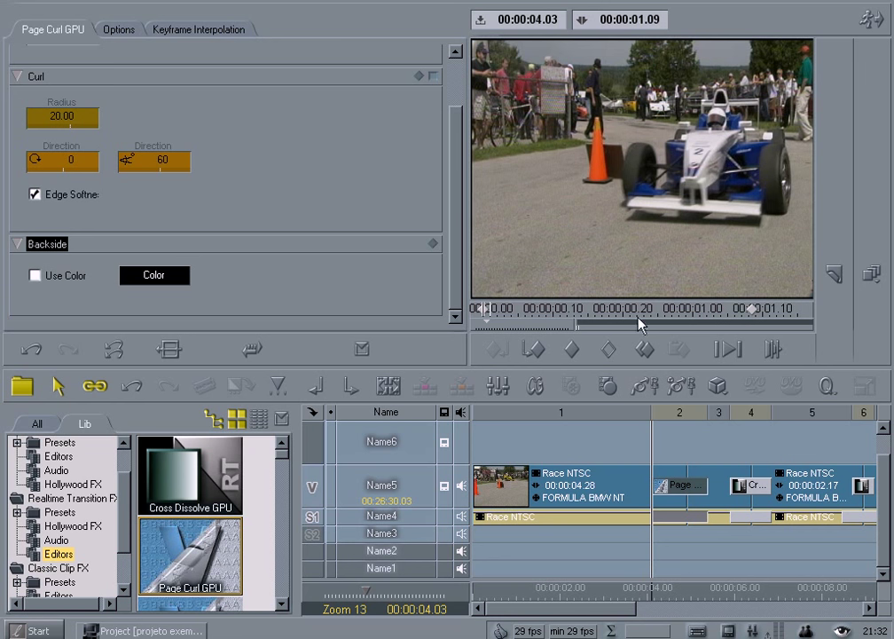
left_click_drag(493, 310, 621, 313)
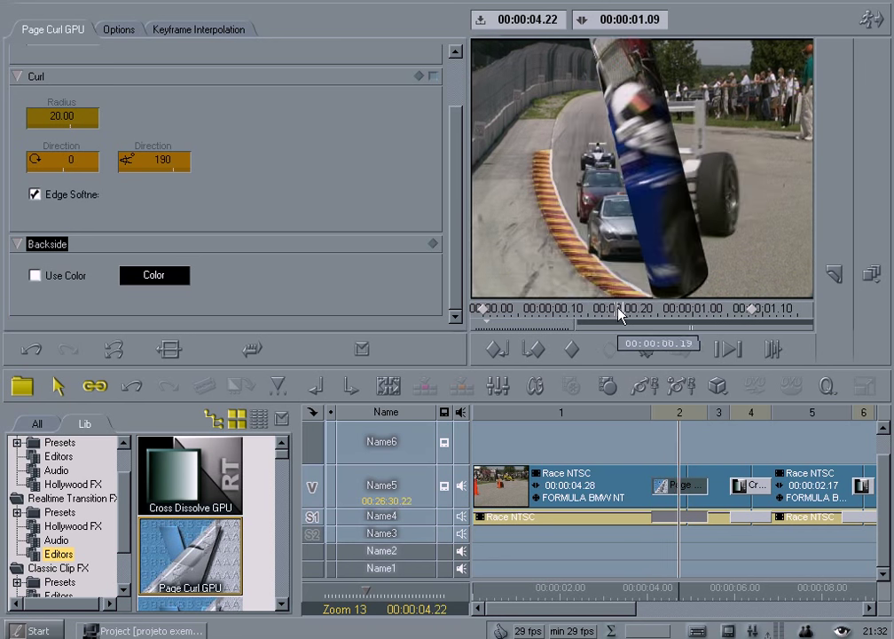
left_click(36, 276)
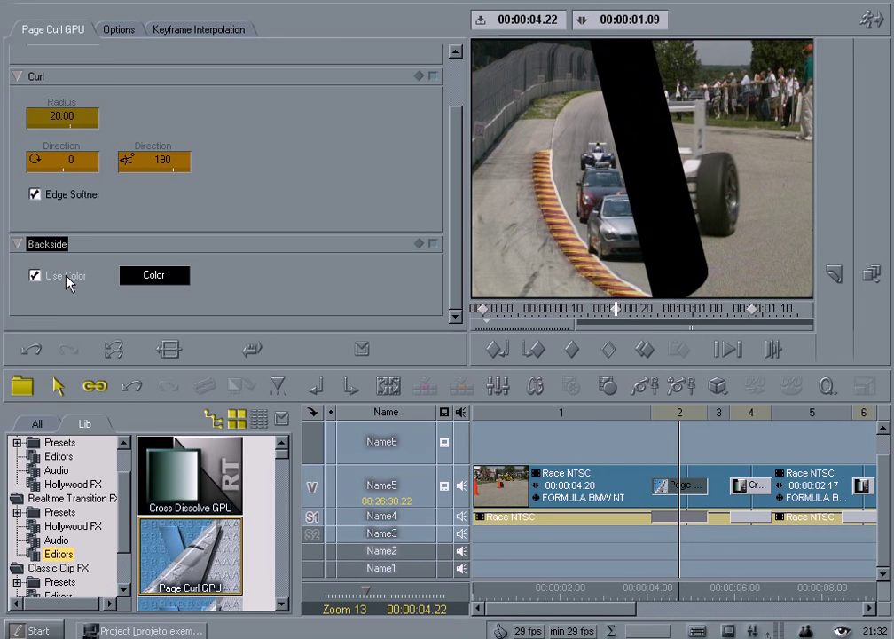
left_click(155, 275)
left_click(497, 300)
left_click(523, 291)
left_click(514, 307)
left_click(535, 291)
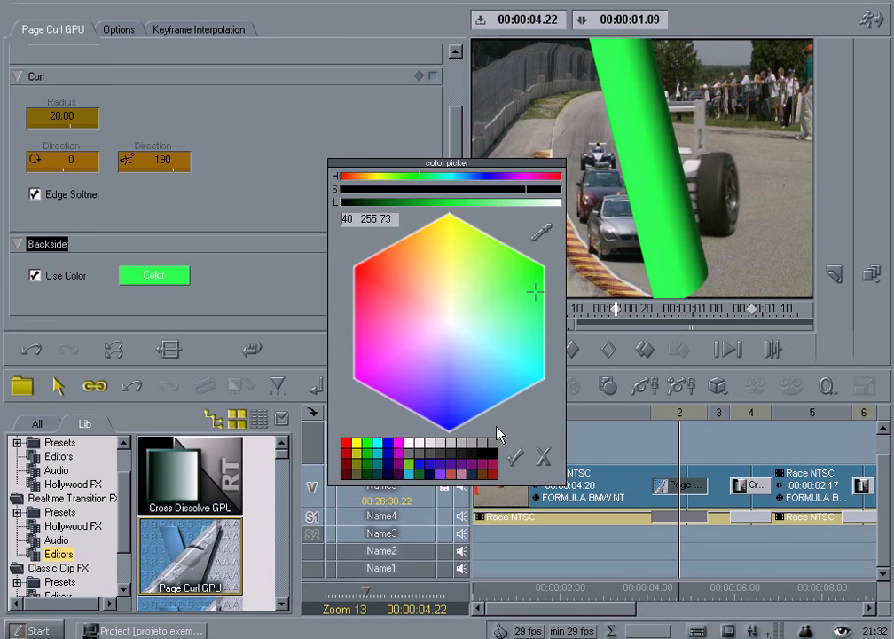
left_click(515, 457)
- Enable Use Color for the curl's backside at the first keyframe and choose yellow
left_click_drag(618, 317, 284, 302)
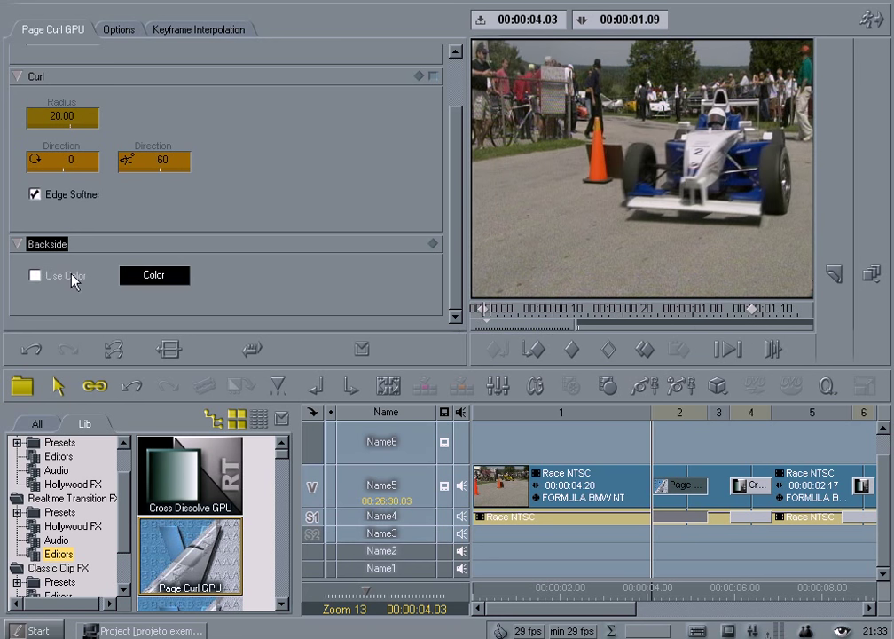
left_click(152, 278)
left_click(457, 236)
left_click(454, 225)
left_click(514, 457)
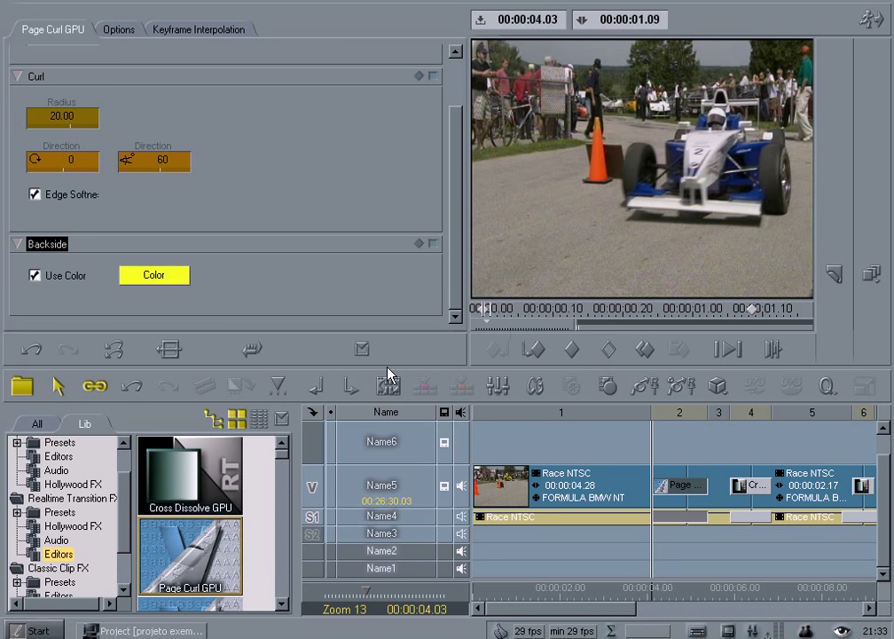
- Enable the backside Use Color option at the last keyframe and choose green
left_click(532, 349)
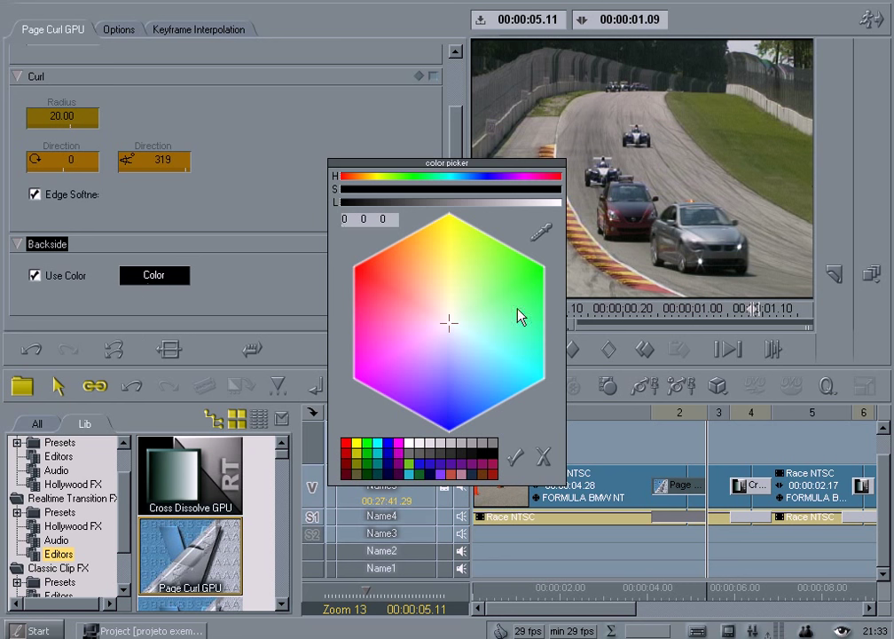
left_click(534, 291)
left_click(518, 455)
- Scrub back to check the backside color change, and disable Use Color at the first and last keyframes
left_click_drag(753, 309, 561, 324)
left_click(51, 279)
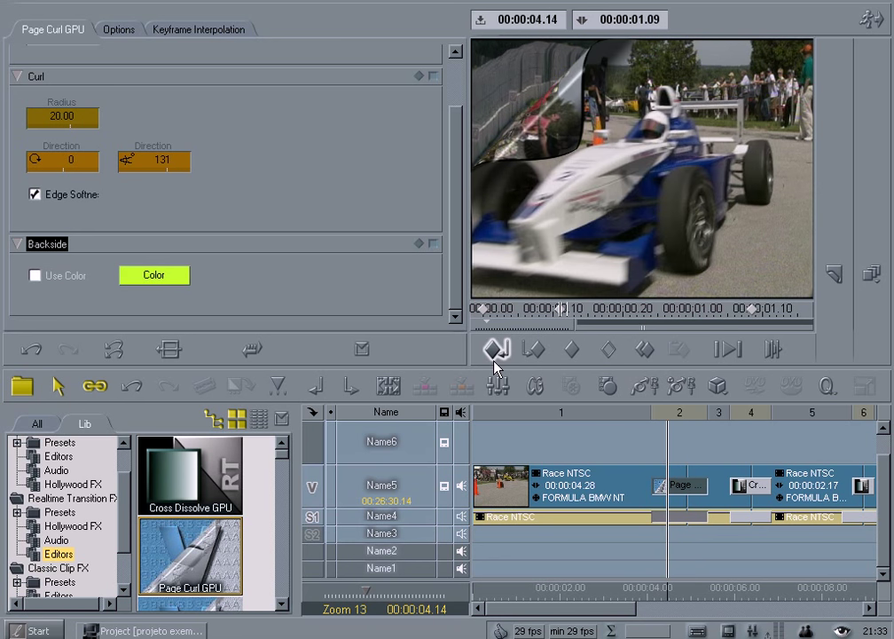
left_click(35, 275)
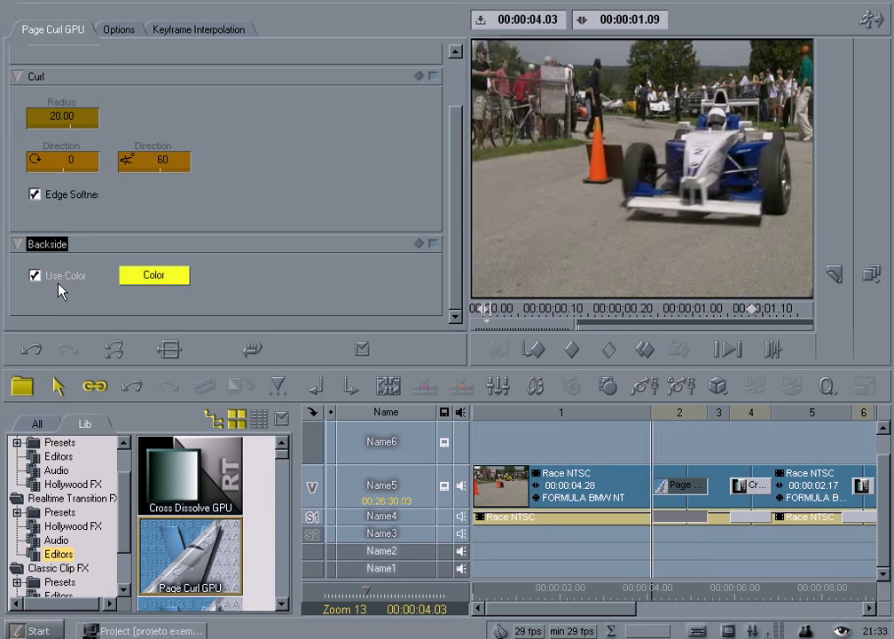
left_click(84, 276)
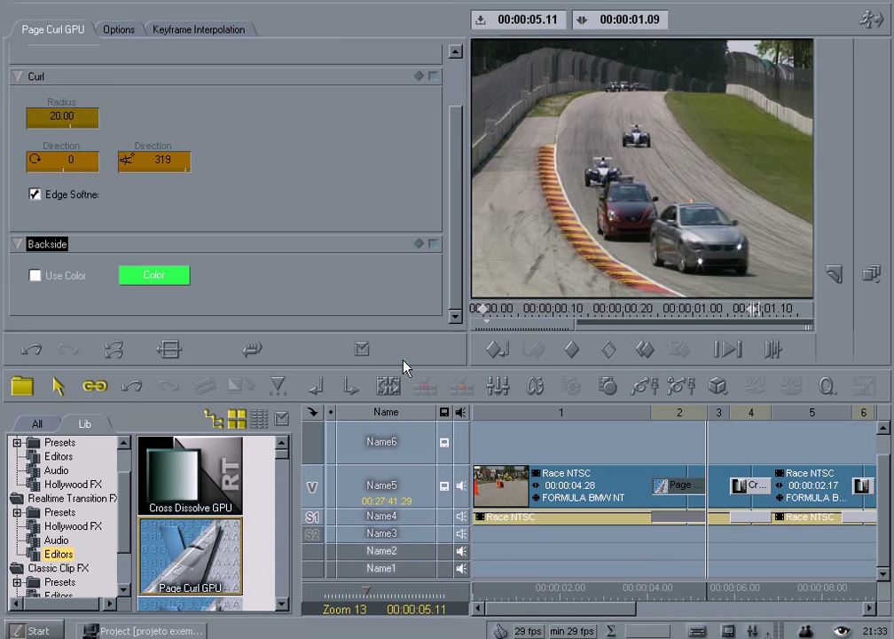
- Scrub back through the curl, close its editor, and apply Page Curl GPU to the segment 4 transition as well
left_click_drag(723, 321, 626, 328)
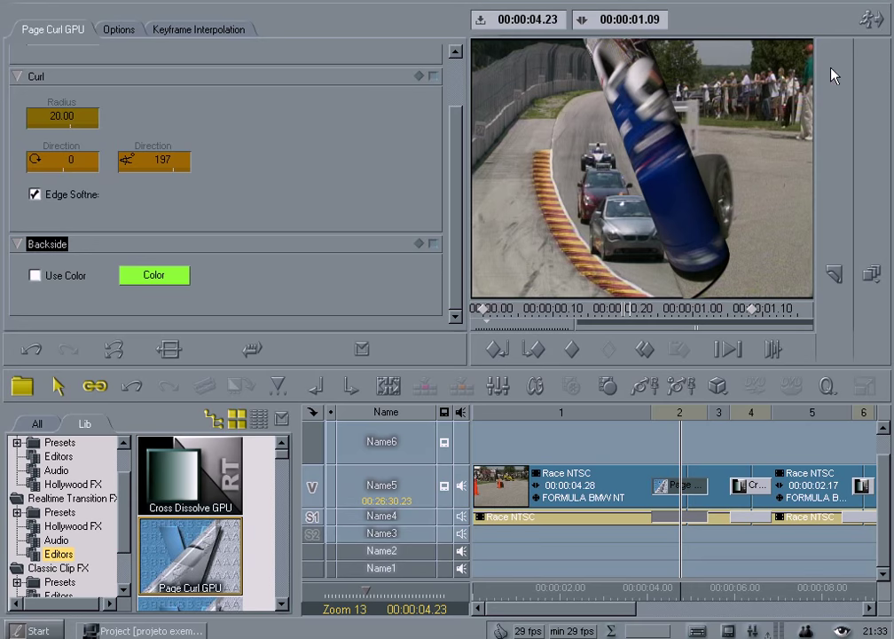
left_click(862, 26)
left_click_drag(607, 472, 752, 461)
left_click_drag(226, 540, 741, 502)
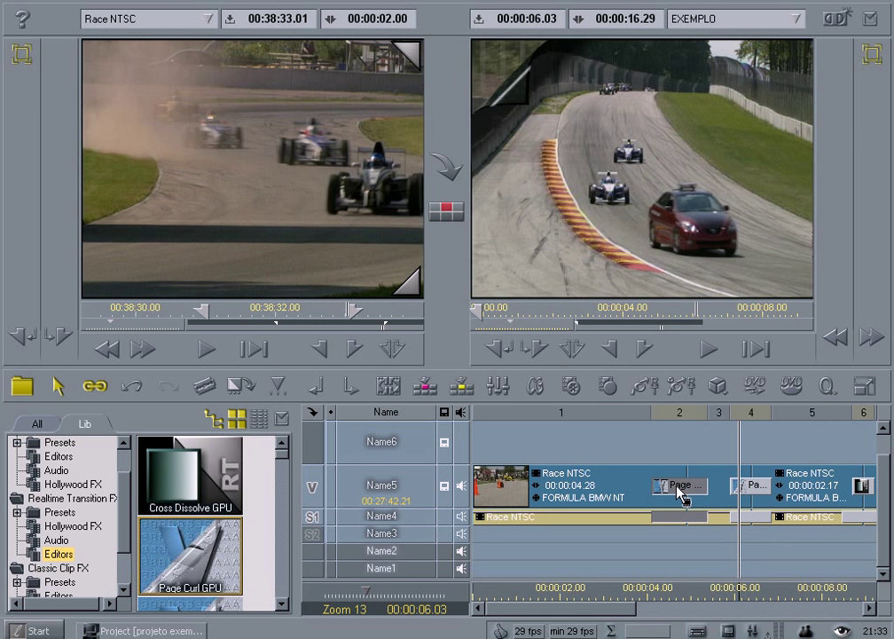
- Try Page Peel GPU in place of the Page Curl transitions near the start of the timeline
right_click(682, 495)
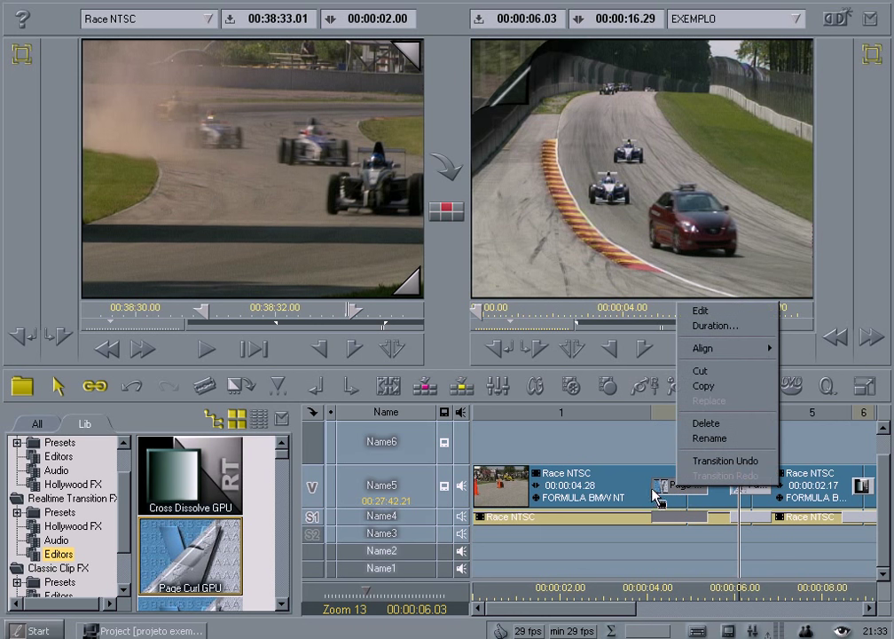
left_click(619, 438)
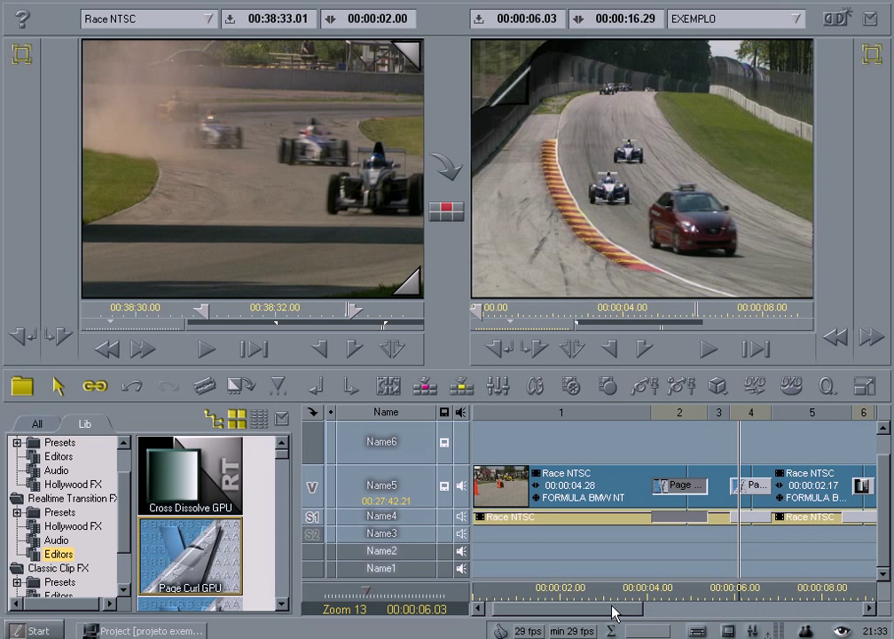
left_click_drag(608, 612, 637, 611)
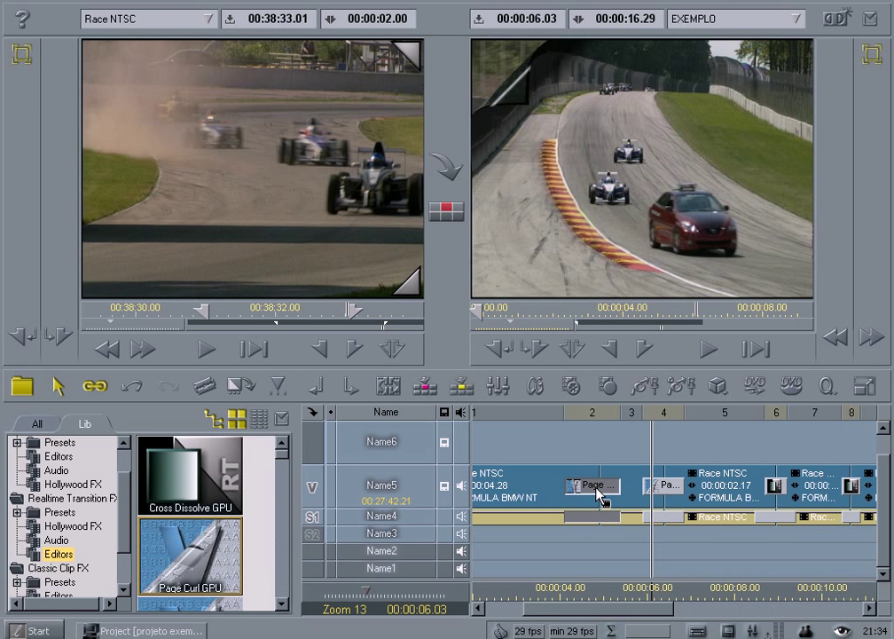
left_click(282, 603)
left_click(281, 603)
left_click_drag(190, 475, 600, 489)
left_click(665, 487)
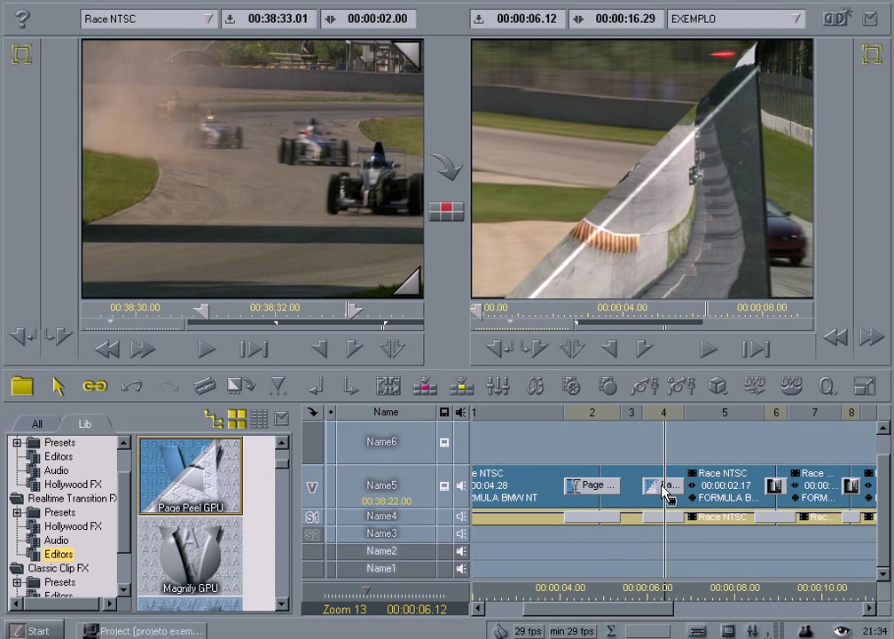
- Scrub through the page peel and try Page Curl GPU again on the segment 4 transition for comparison
mouse_move(670, 504)
left_mouse_down()
mouse_move(649, 505)
mouse_move(664, 502)
left_mouse_up()
left_click_drag(607, 504, 671, 505)
scroll(190, 524, "up", 1)
left_click_drag(190, 475, 661, 507)
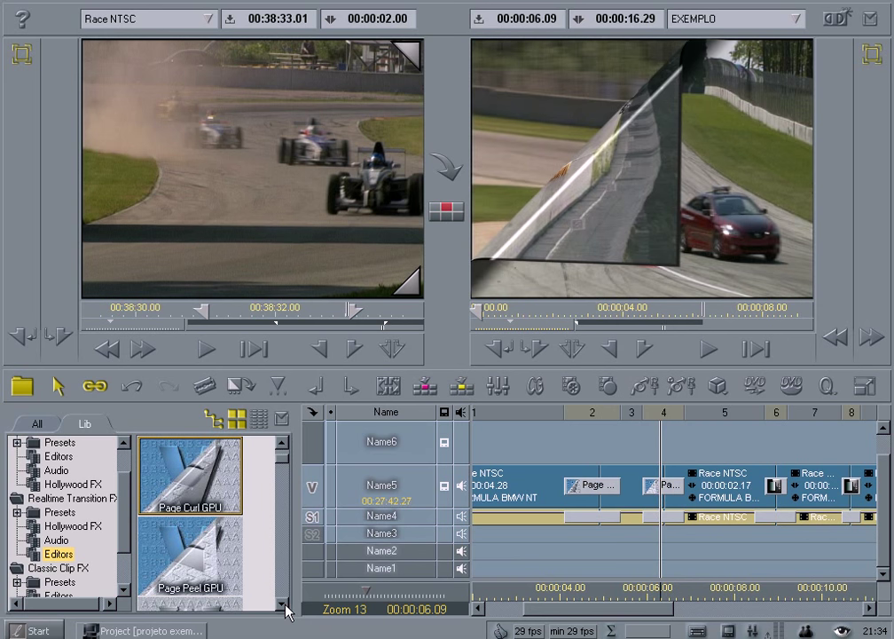
- Apply Magnify GPU to the transitions in segments 4 and 6
left_click(284, 605)
left_click_drag(202, 486, 675, 504)
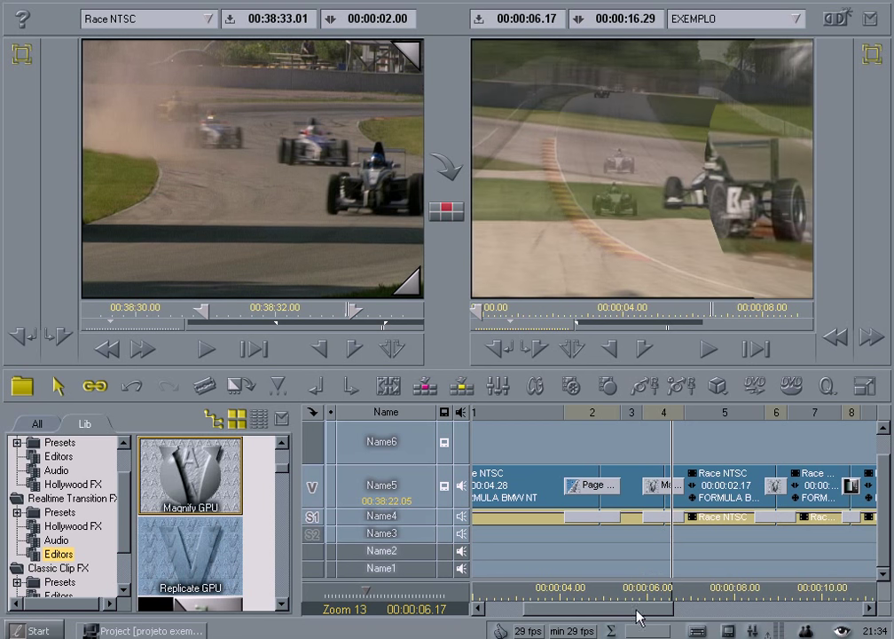
- Try Replicate GPU on the segment 2 transition and play it back
left_click_drag(639, 617, 674, 617)
left_click_drag(258, 577, 482, 503)
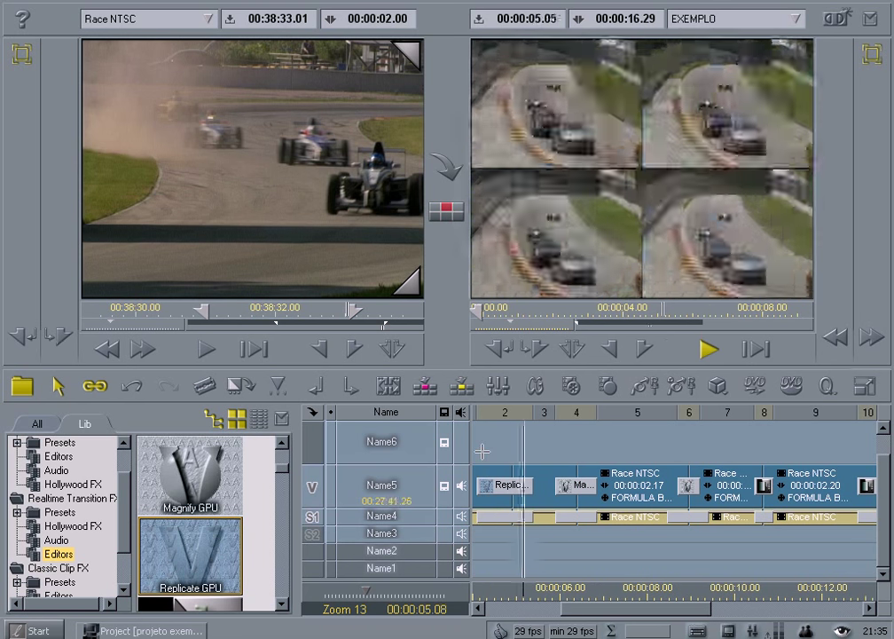
key("space")
- Try Water Drop GPU on the segment 2 transition and preview the ripple by playing and scrubbing
left_click(282, 606)
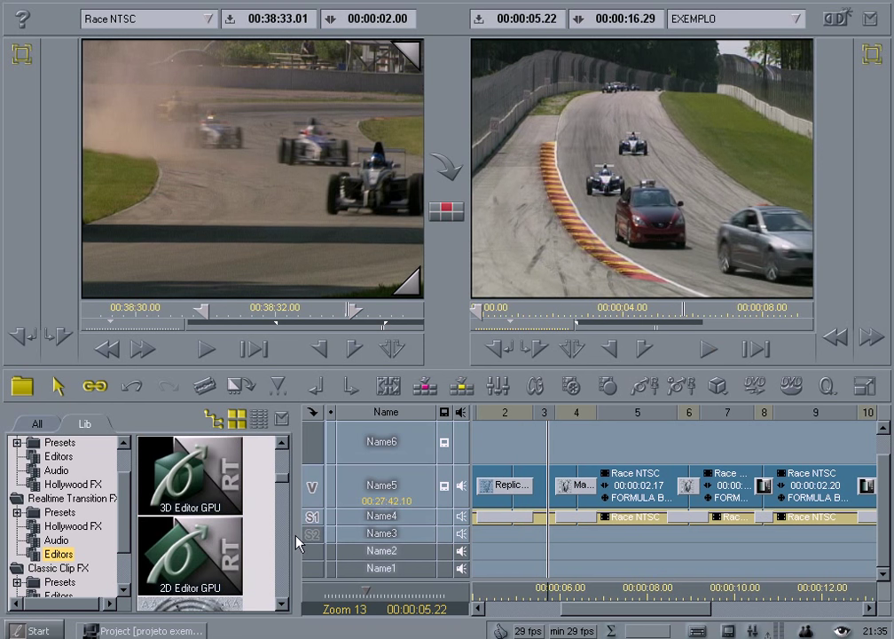
left_click(282, 607)
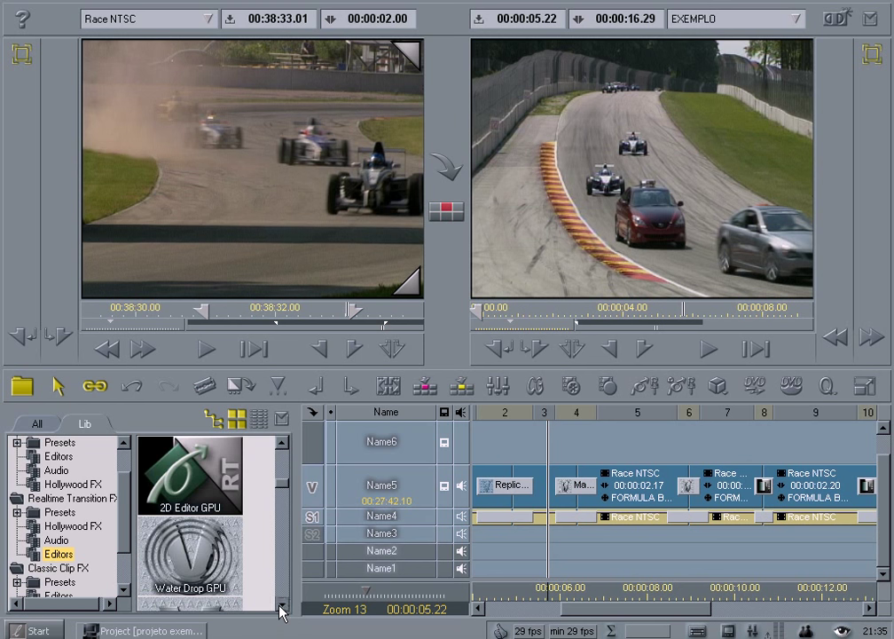
left_click_drag(189, 555, 507, 506)
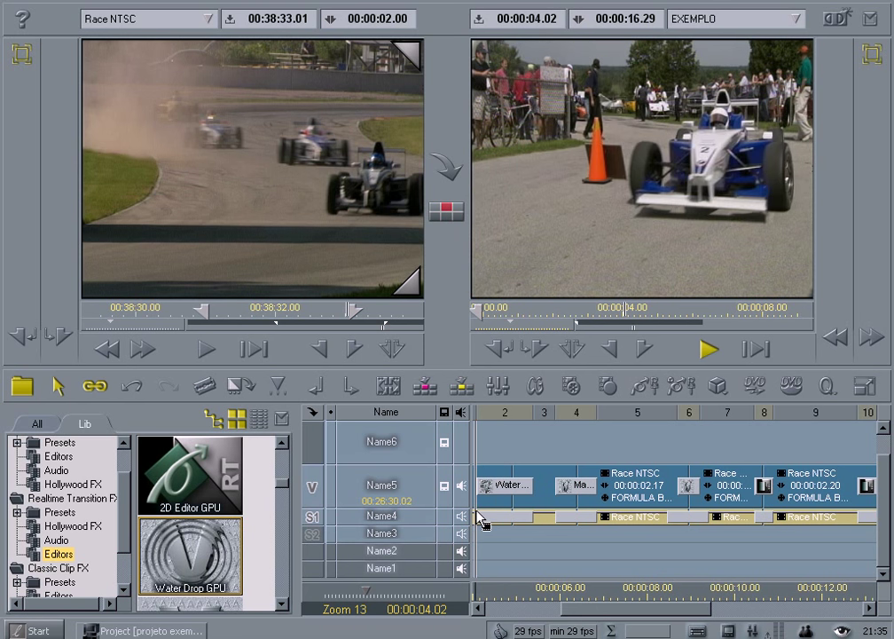
left_click(575, 564)
left_click_drag(468, 541, 530, 535)
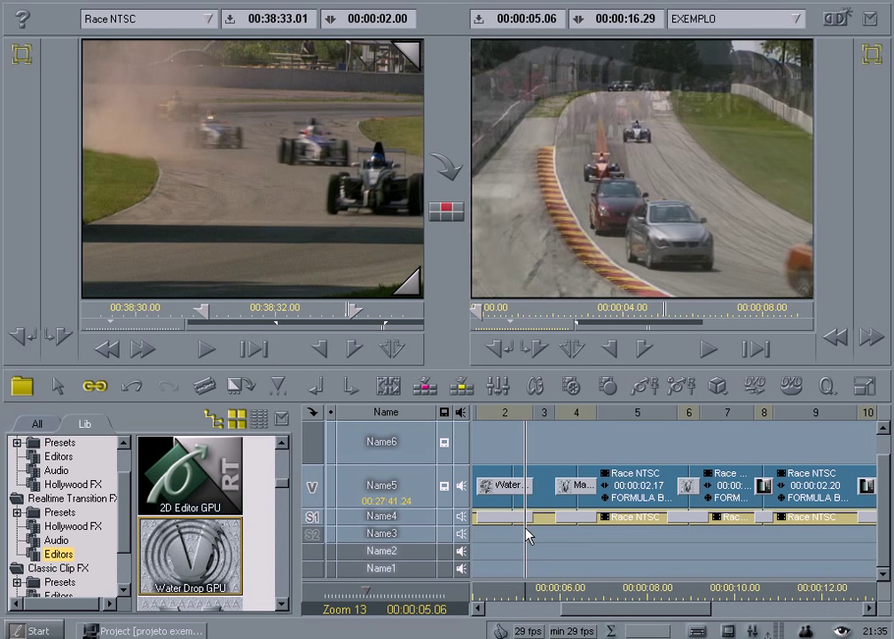
- Try Water Wave GPU and the Accordion transition in turn on the segment 2 transition
left_click(283, 605)
left_click_drag(209, 557, 500, 504)
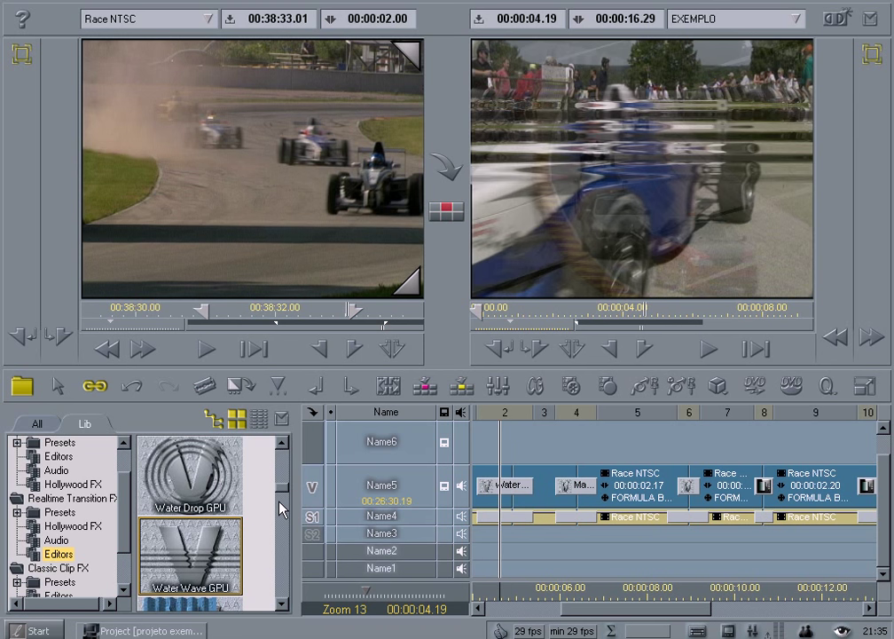
left_click(284, 607)
left_click_drag(224, 566, 529, 515)
- Apply Curtain GPU to the segment 2 transition and Explosion GPU to the segment 4 transition
left_click(284, 605)
left_click(284, 605)
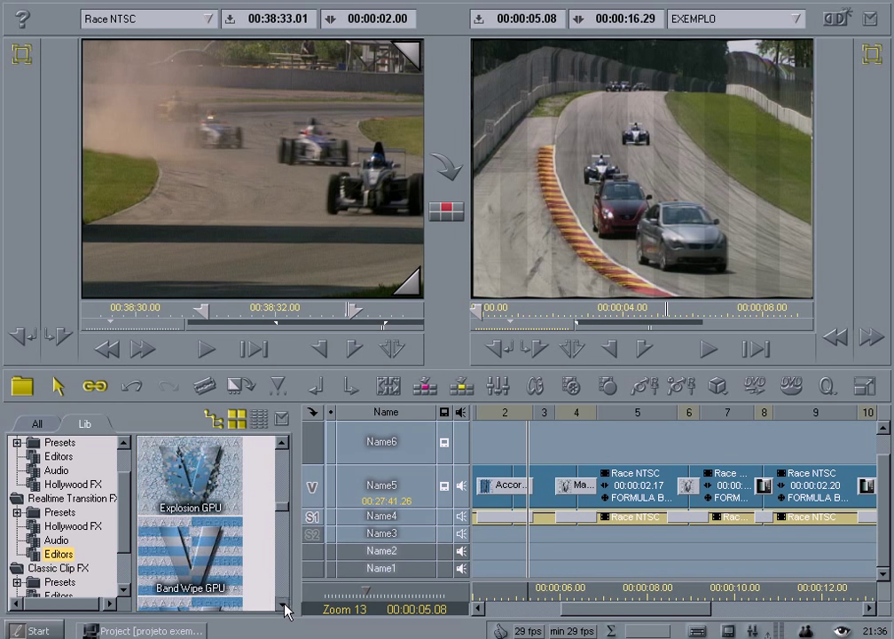
left_click_drag(190, 475, 527, 505)
left_click_drag(206, 563, 568, 510)
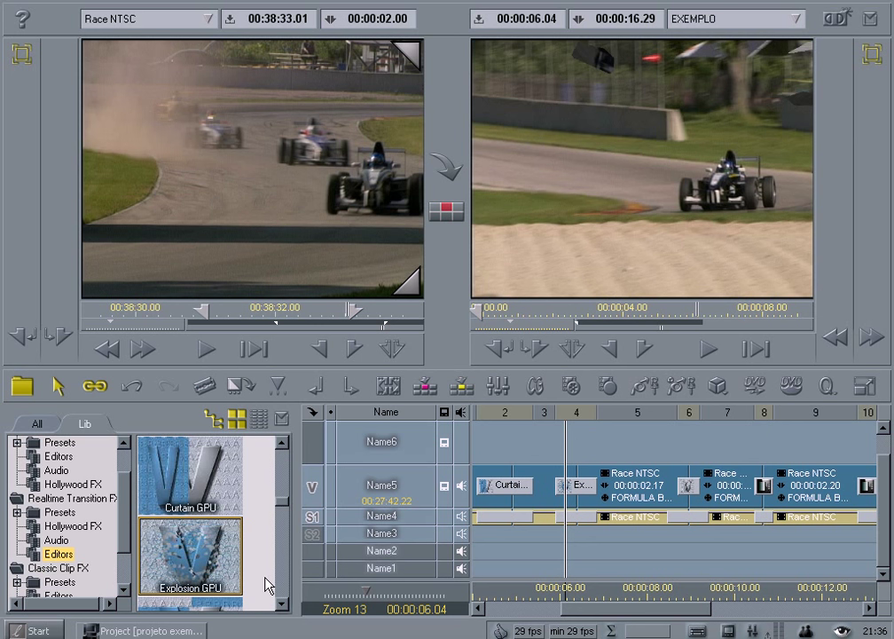
- Look through the remaining realtime transition editors in the library, from Band Wipe GPU to the CPU gradient wipes
left_click(282, 602)
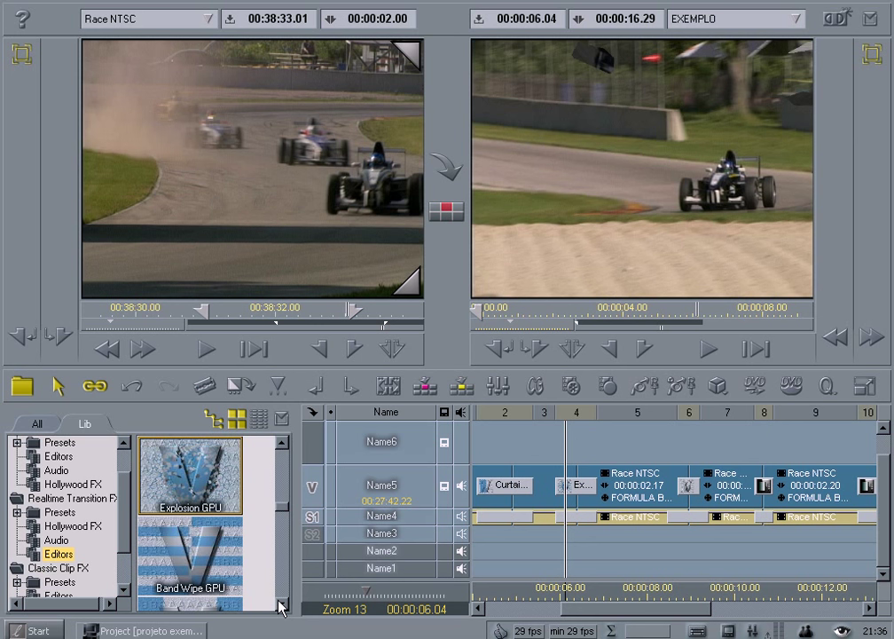
left_click(280, 606)
left_click(279, 606)
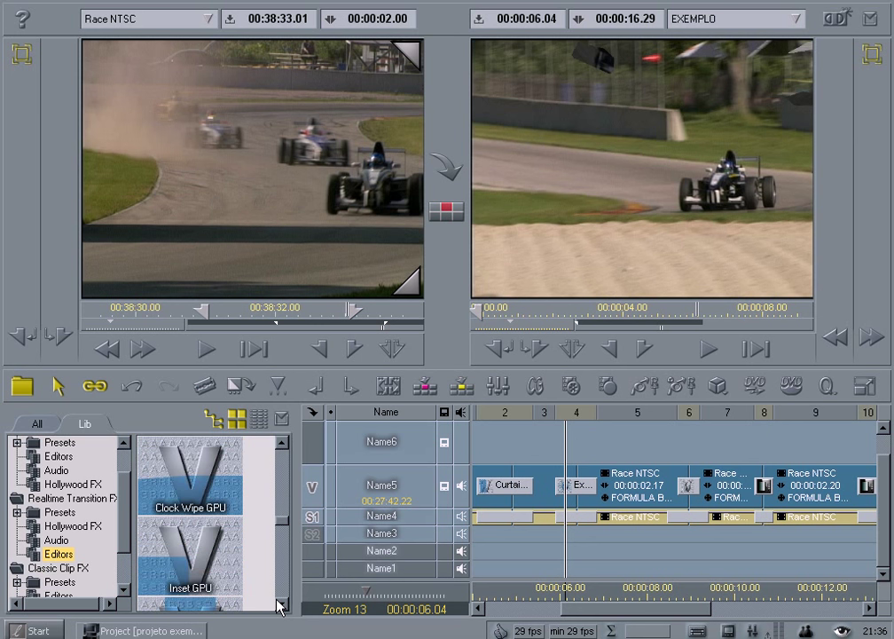
left_click(279, 606)
left_click(279, 606)
left_click(280, 606)
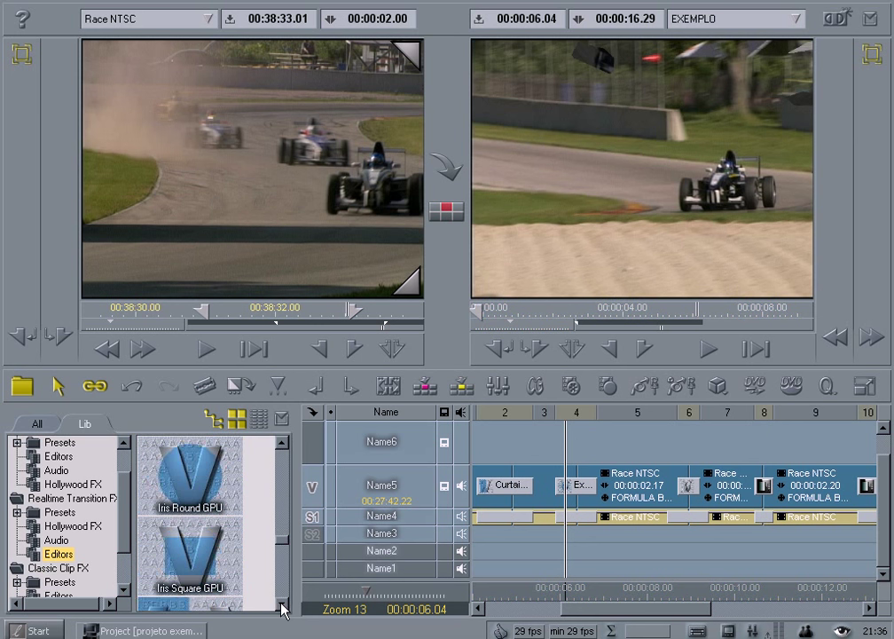
left_click(280, 607)
left_click(282, 607)
left_click(282, 608)
left_click(282, 606)
left_click(282, 606)
left_click(282, 606)
left_click(282, 606)
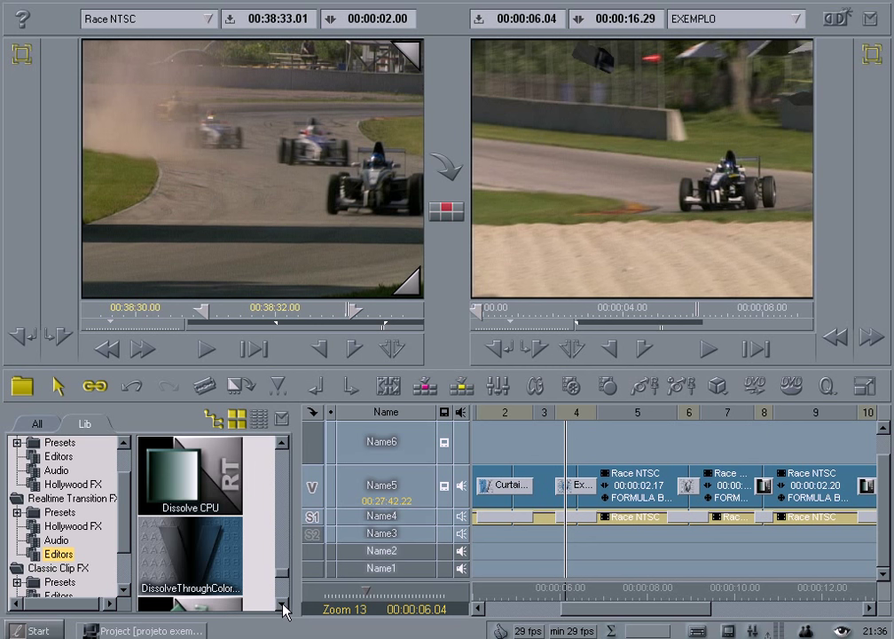
left_click(282, 607)
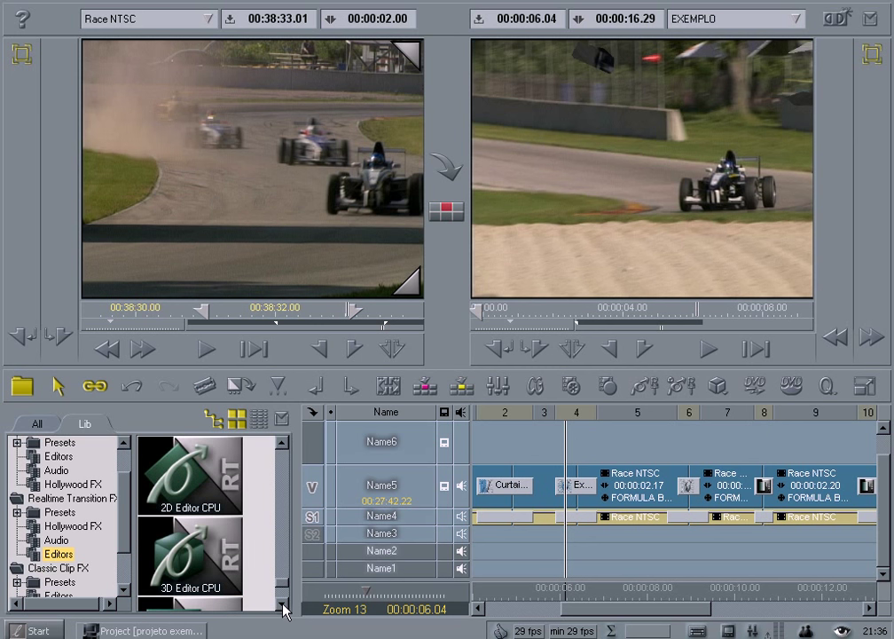
left_click(283, 607)
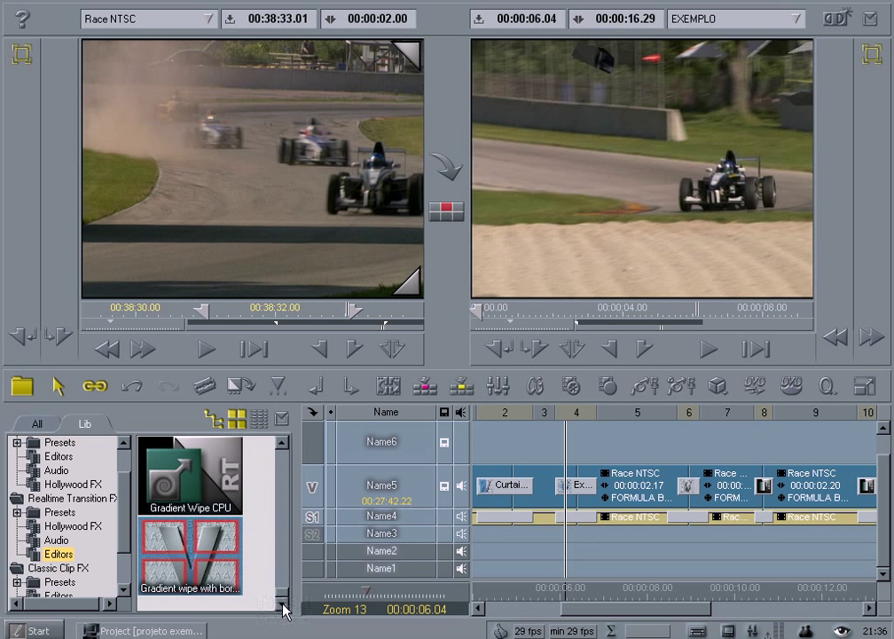
- Show the Classic Clip FX editors in the library and look through the available effects
scroll(130, 541, "down", 1)
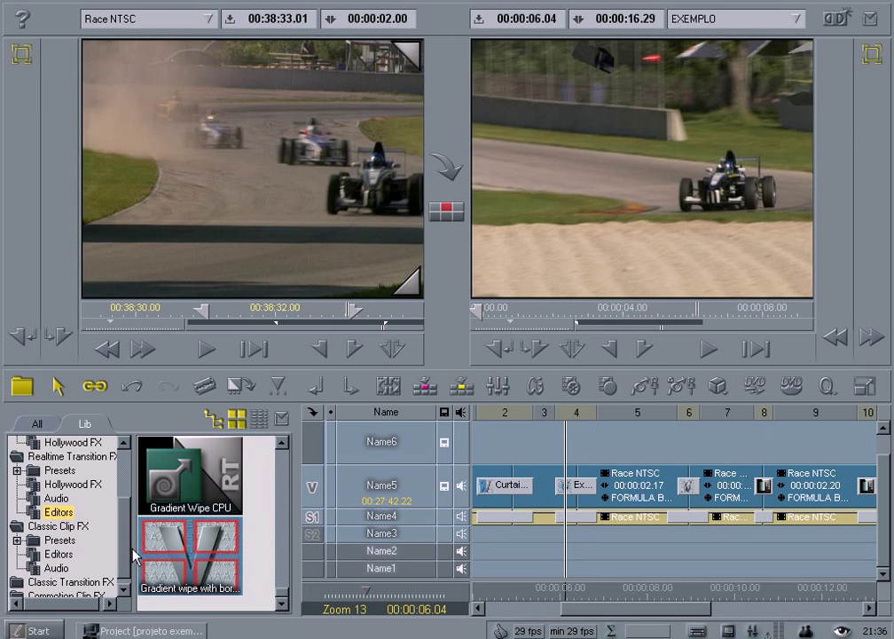
left_click(59, 555)
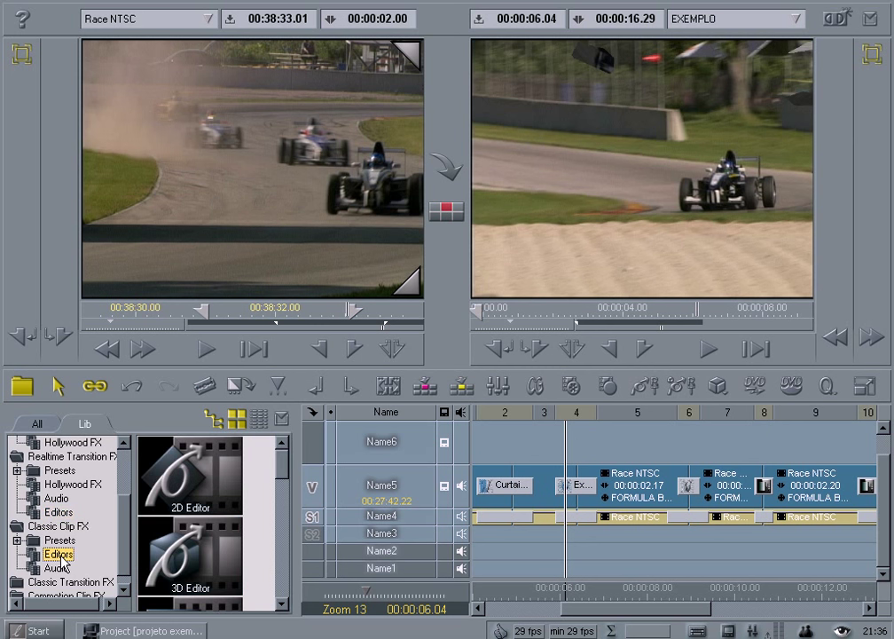
left_click_drag(284, 475, 273, 578)
scroll(273, 579, "up", 3)
scroll(80, 577, "down", 1)
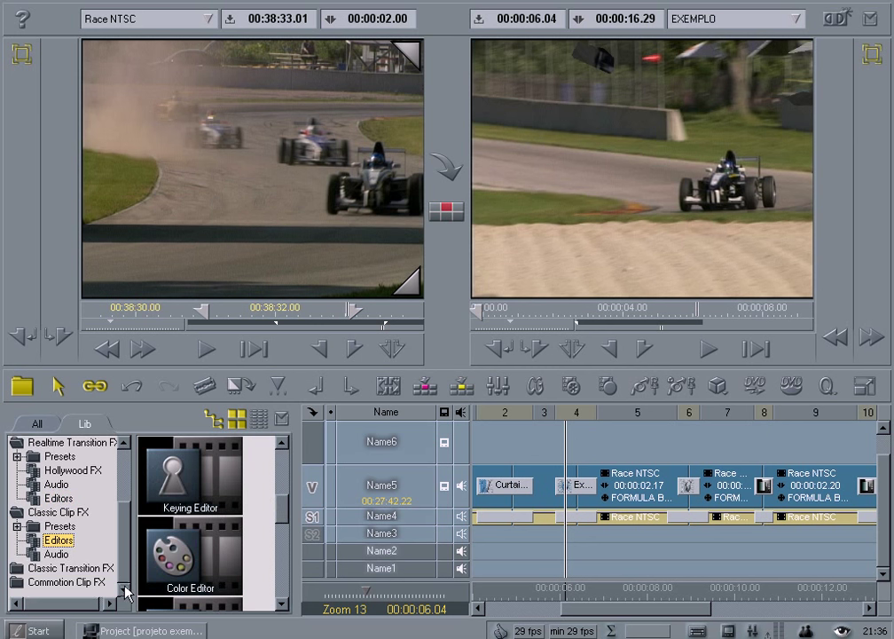
- Show the Classic Transition FX editors and look through them from Dissolve to Gradient Wipe
double_click(76, 570)
left_click(68, 568)
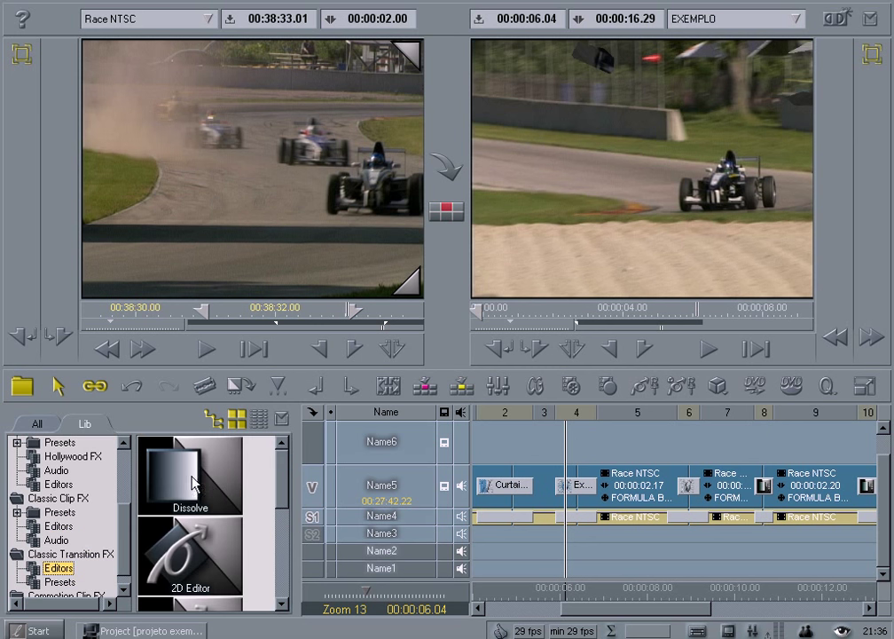
left_click(281, 604)
left_click(281, 604)
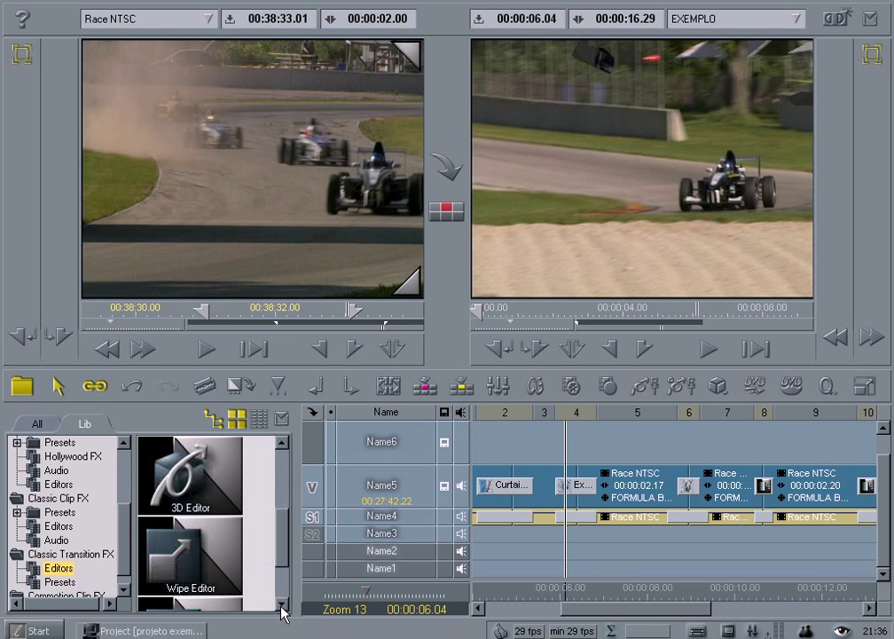
left_click(281, 605)
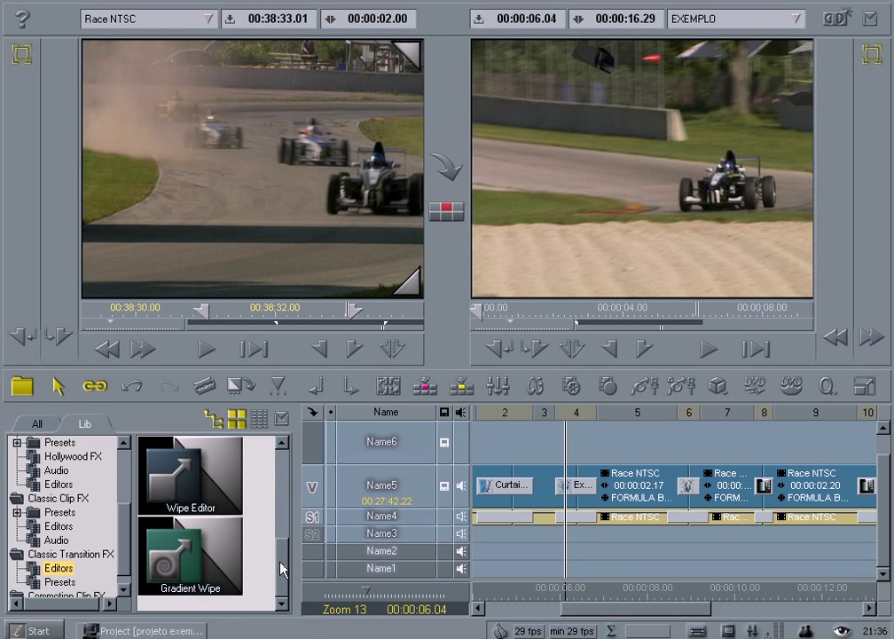
left_click_drag(280, 565, 297, 468)
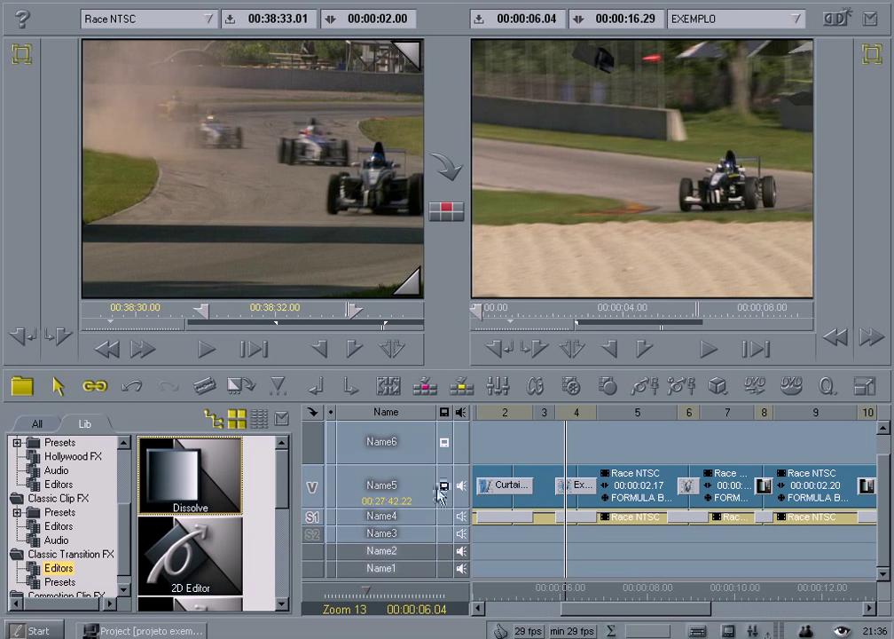
- Scrub through the race clip in segment 5 to 00:00:07.13 and look over the classic 2D and 3D editors
left_click_drag(539, 510, 643, 504)
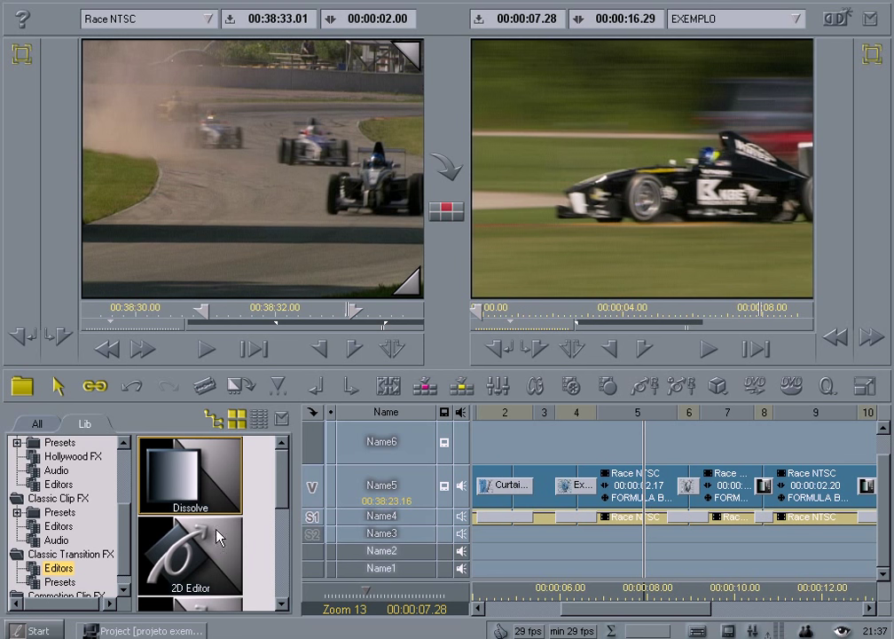
scroll(281, 527, "down", 2)
scroll(282, 527, "up", 1)
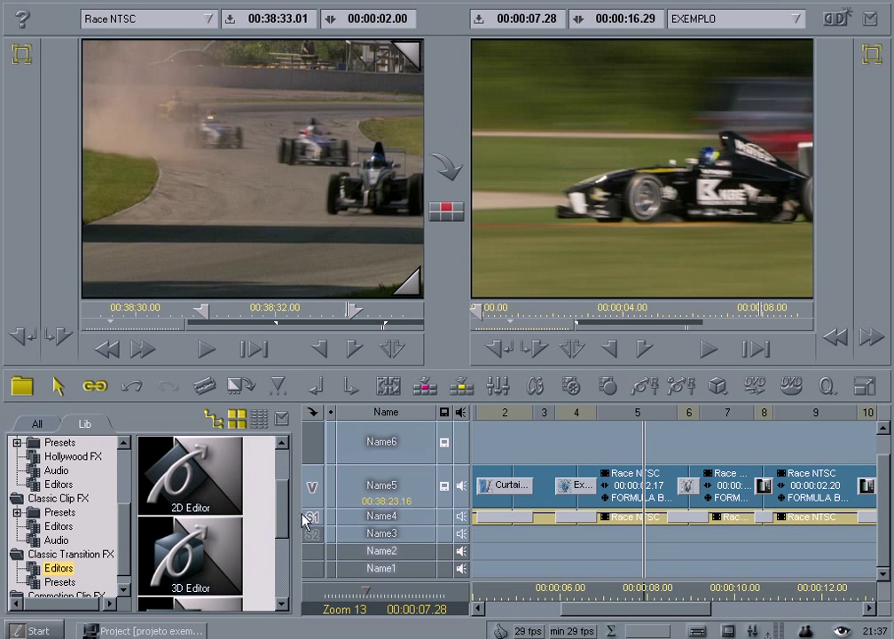
left_click(566, 543)
left_click_drag(566, 543, 623, 515)
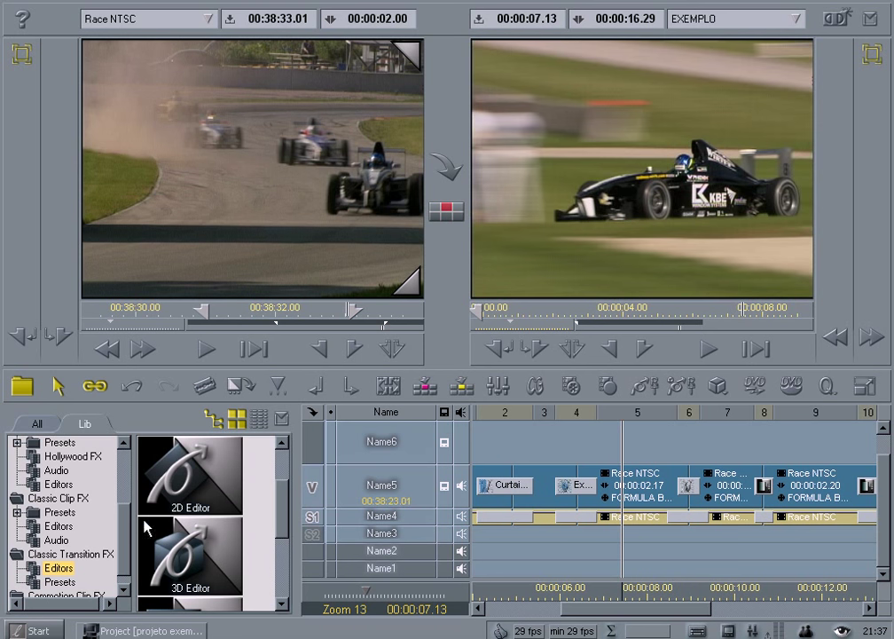
- Show the Hollywood FX category of the Realtime Transition FX library
scroll(102, 523, "up", 2)
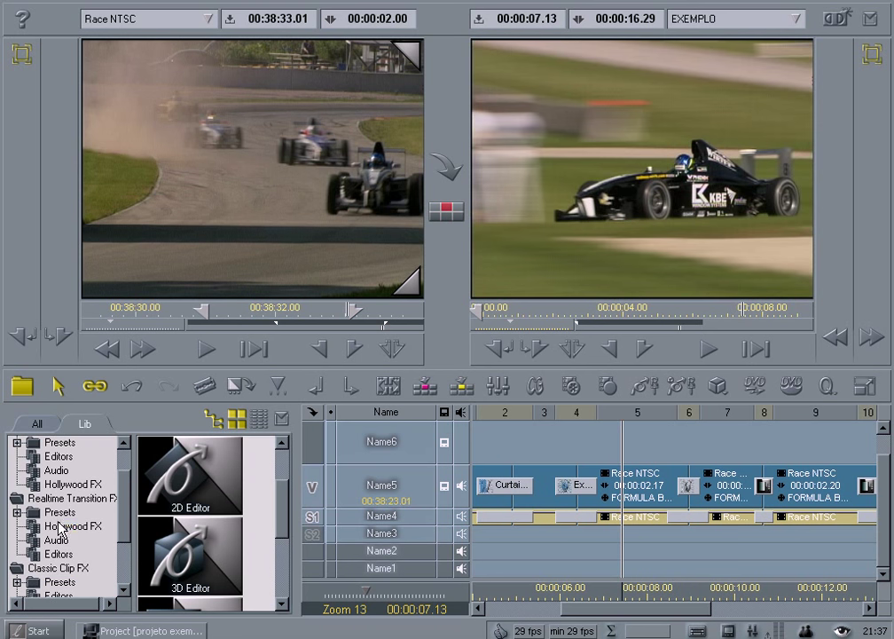
left_click(59, 527)
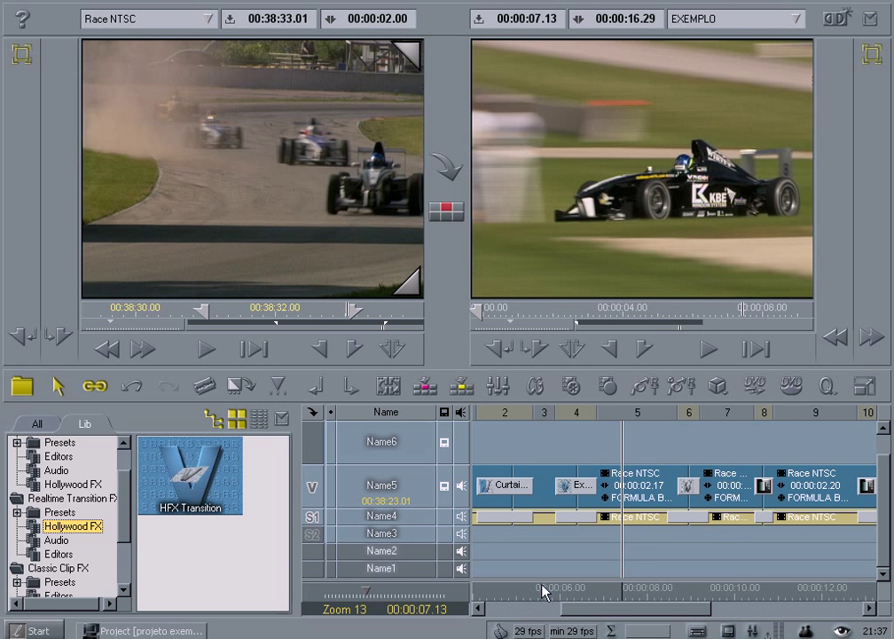
- Play the sequence from 00:00:00.25 to review the transitions, stopping at 00:00:11.21
left_click_drag(592, 618, 527, 614)
left_click(509, 535)
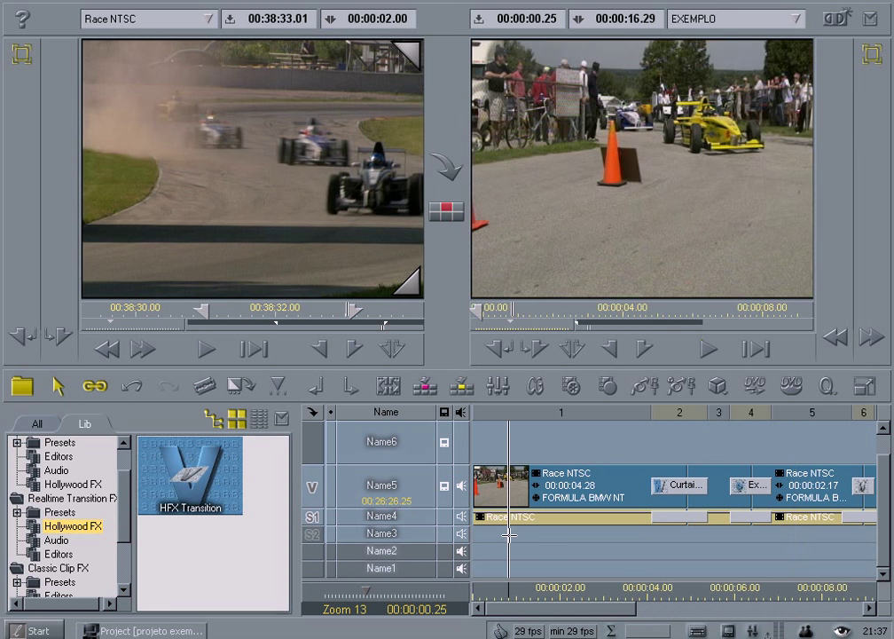
key("space")
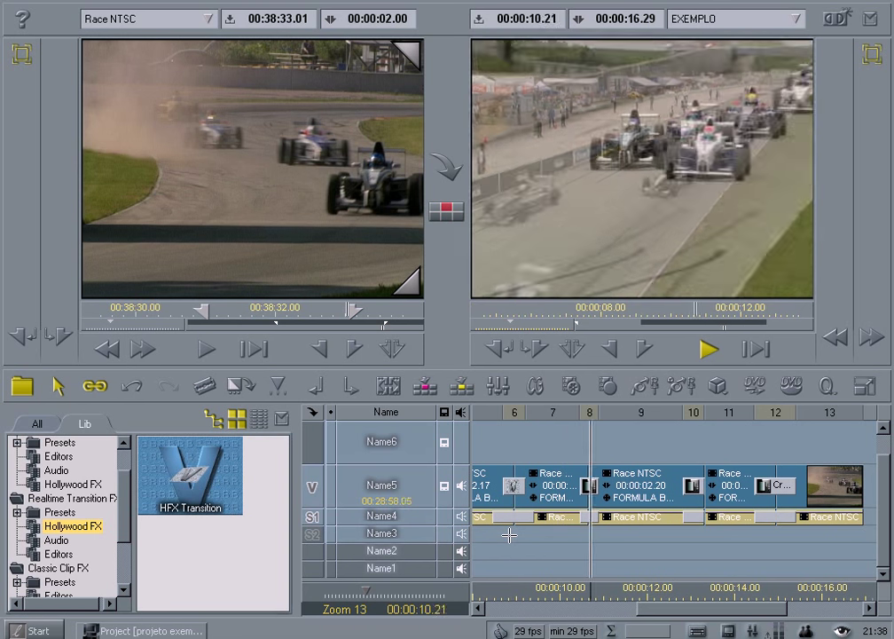
key("space")
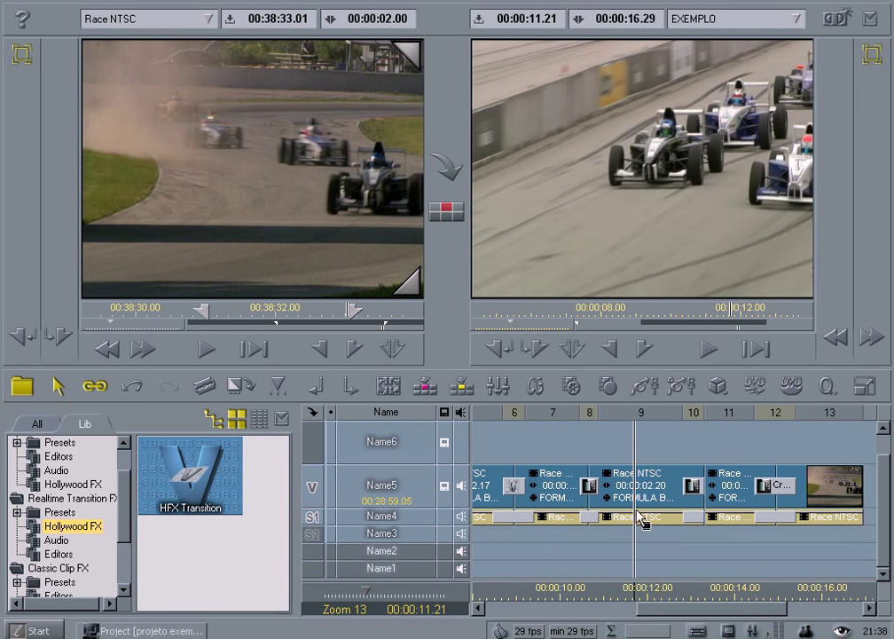